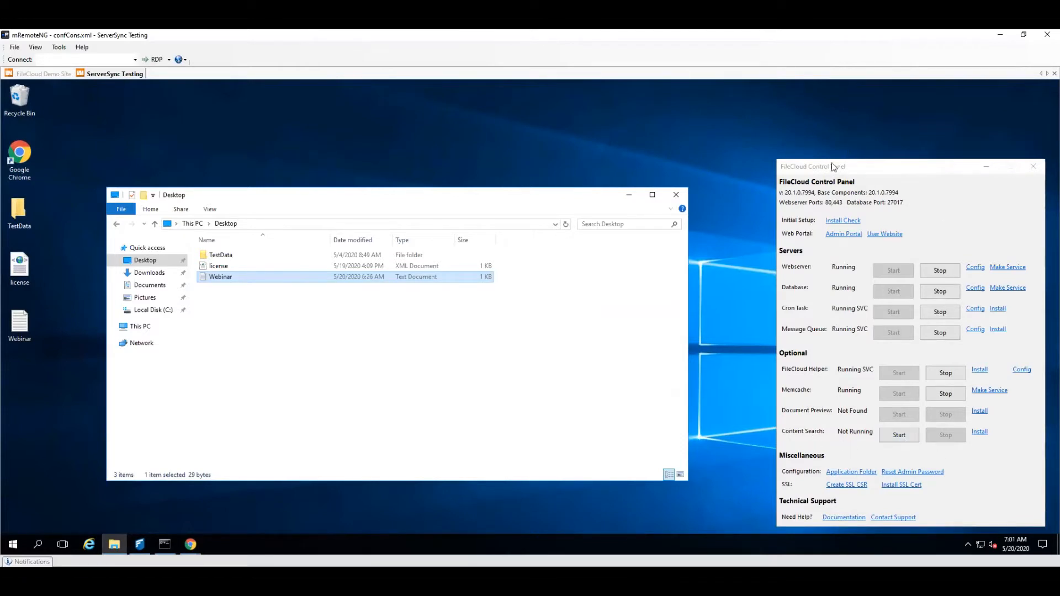
Step: Minimize the file browser window and start the Content Search service in the FileCloud Control Panel
click(631, 196)
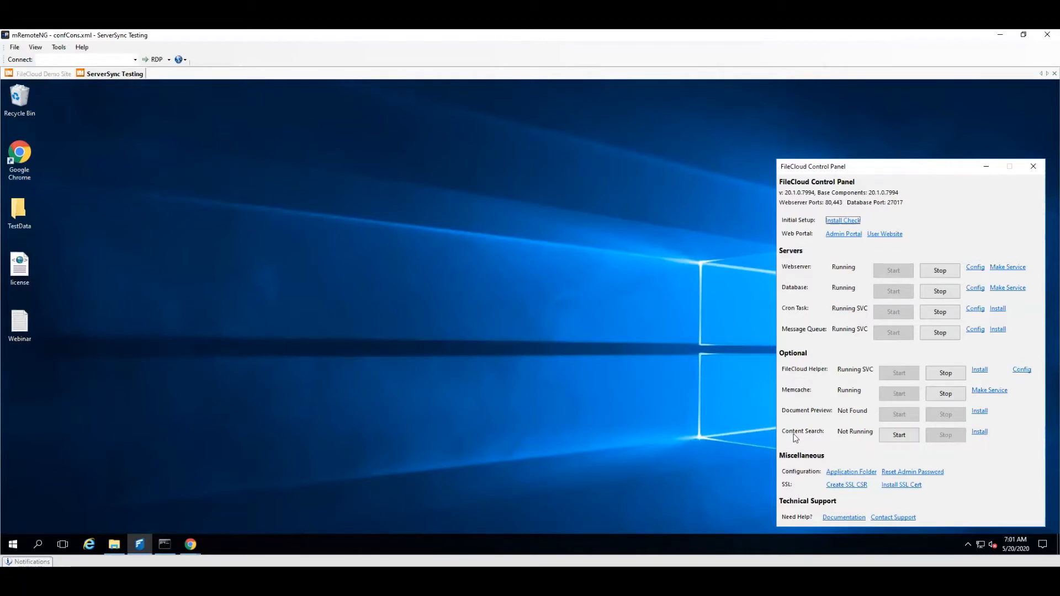
click(898, 436)
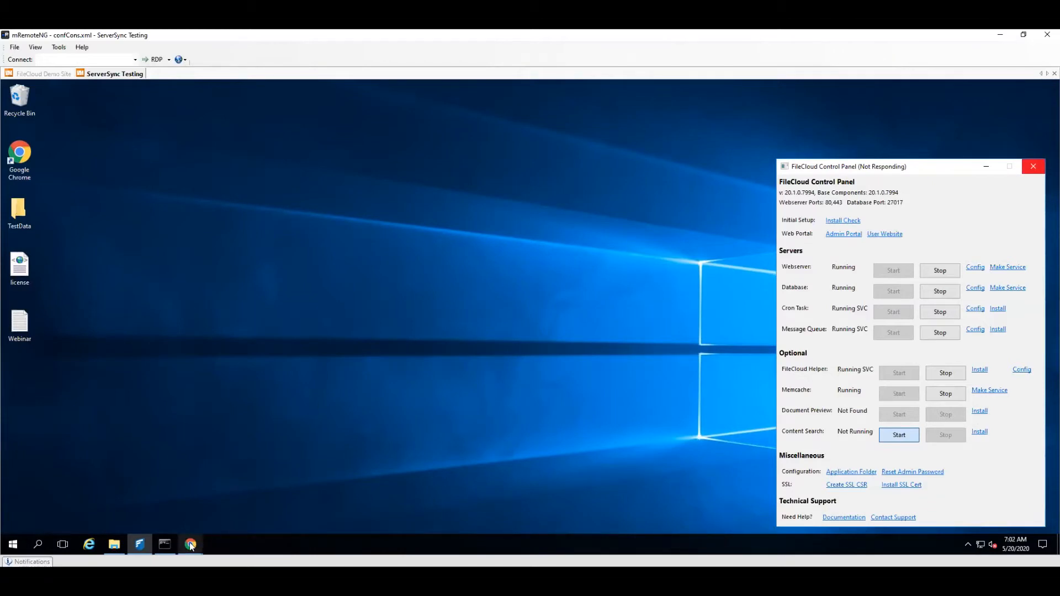
Step: Switch to the FileCloud admin portal in Chrome and open the Content Search settings
mouse_move(190, 542)
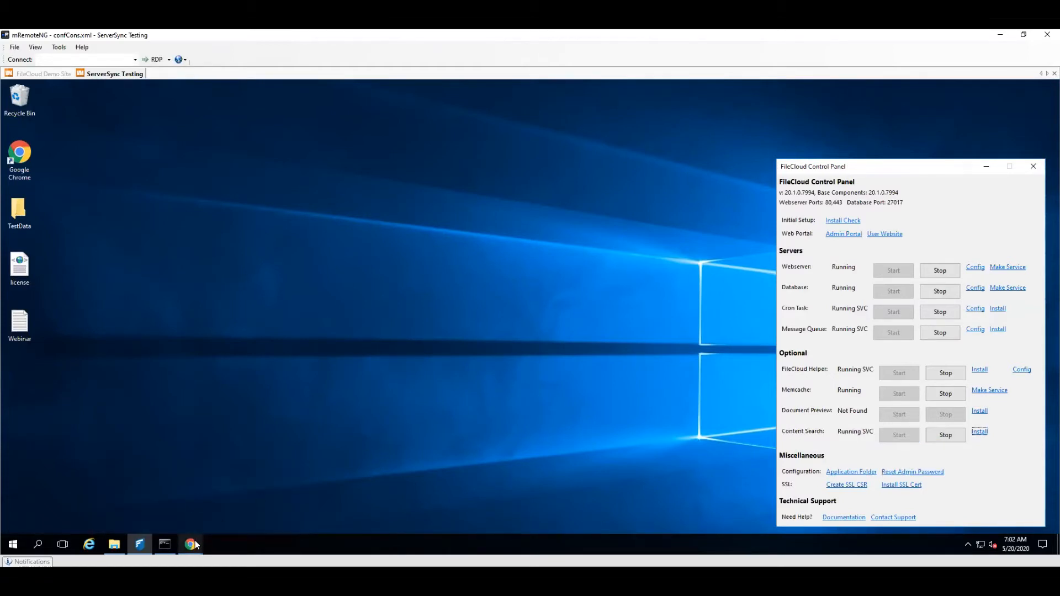
click(184, 502)
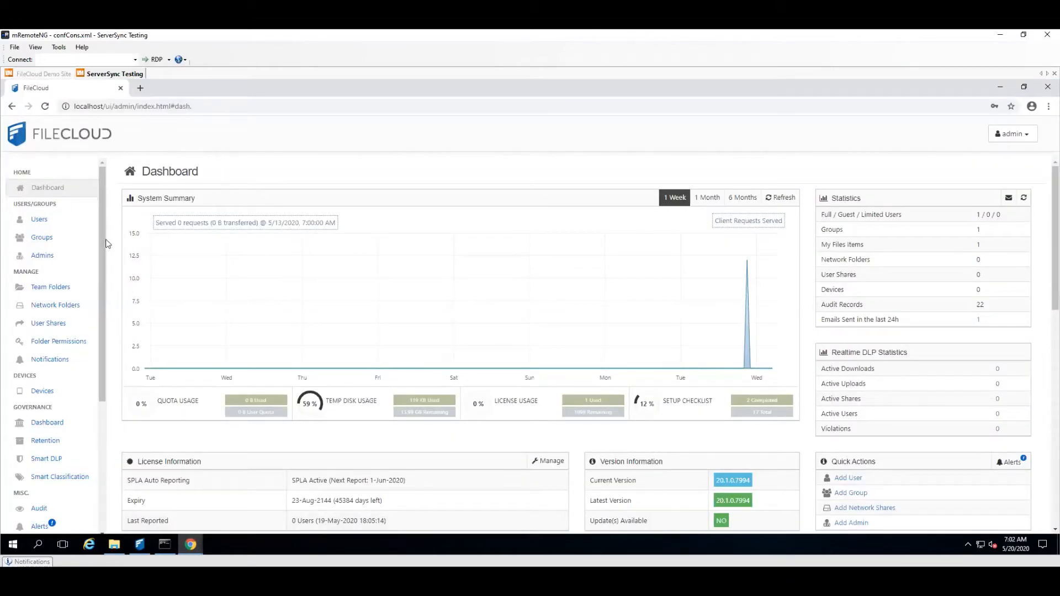
drag(102, 207, 72, 409)
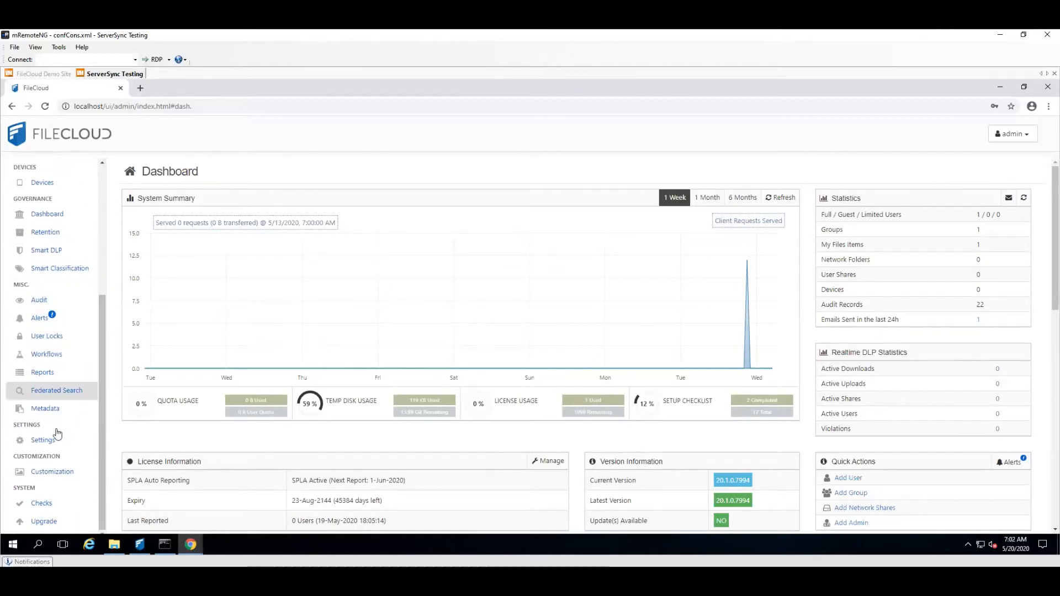
click(57, 436)
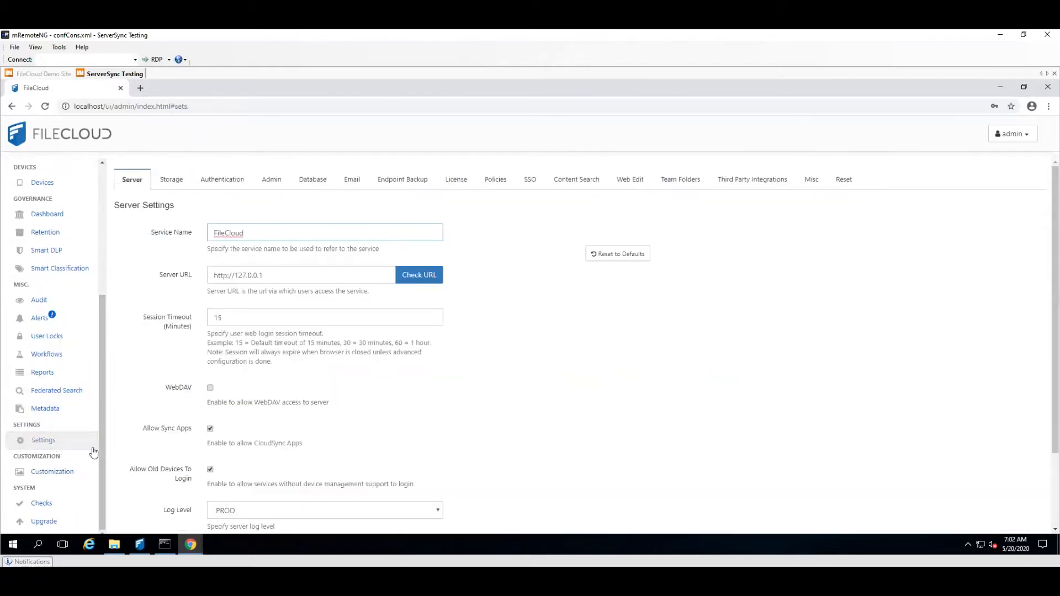
click(565, 183)
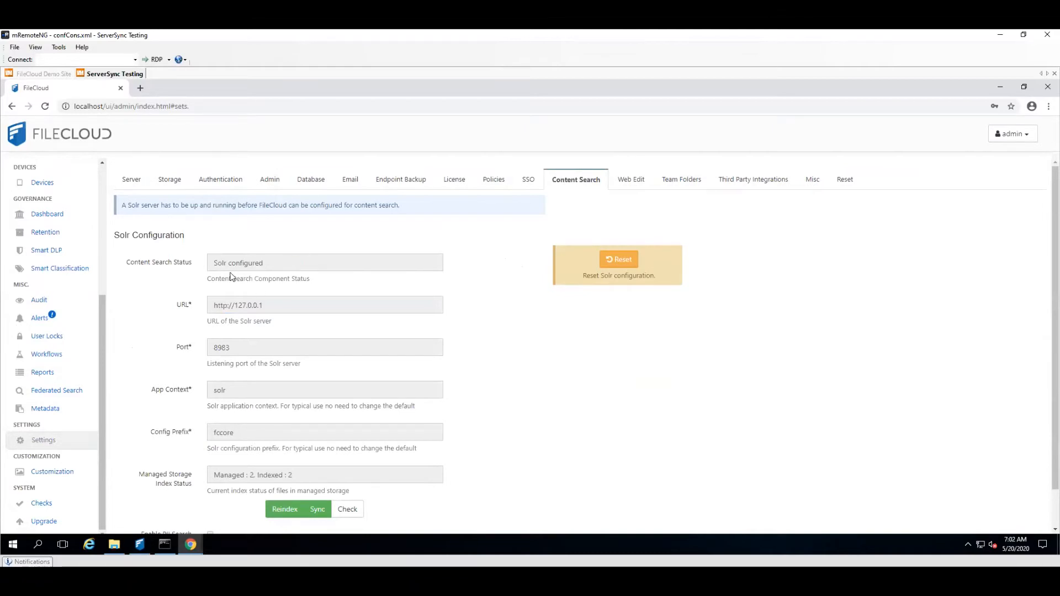
click(611, 261)
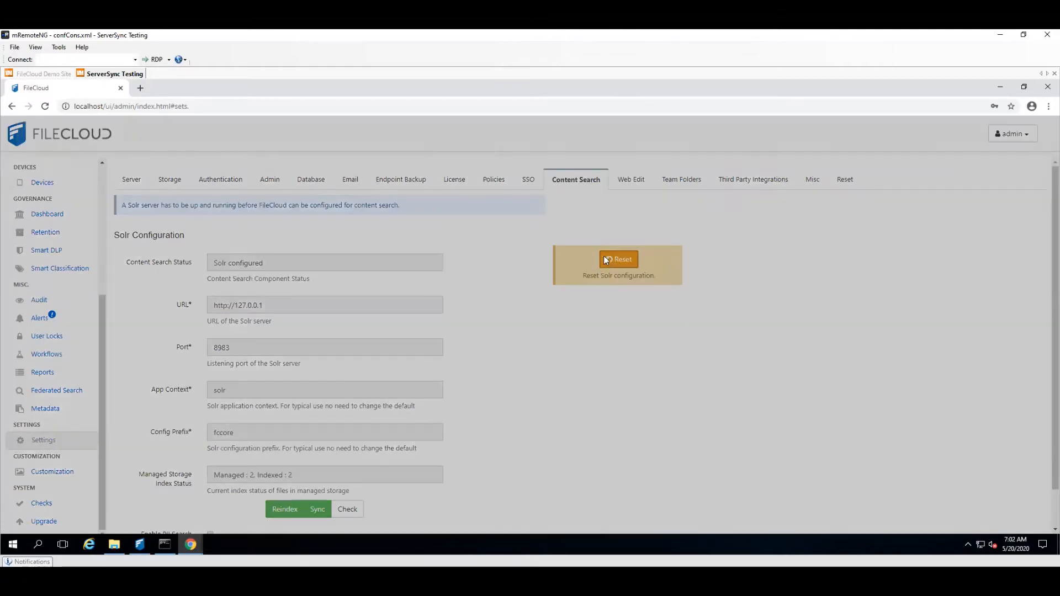
click(618, 226)
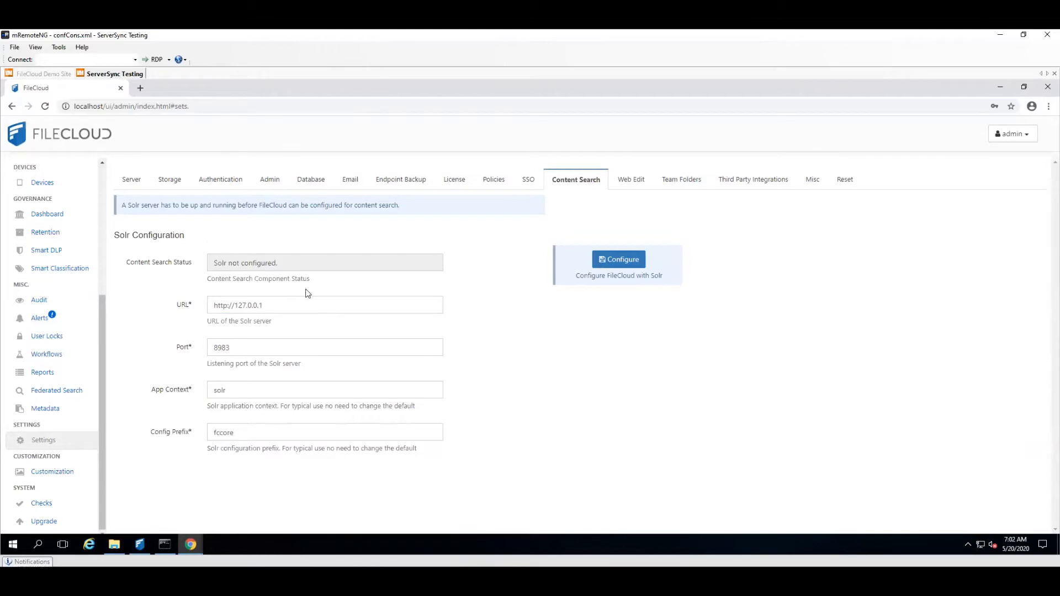
click(608, 267)
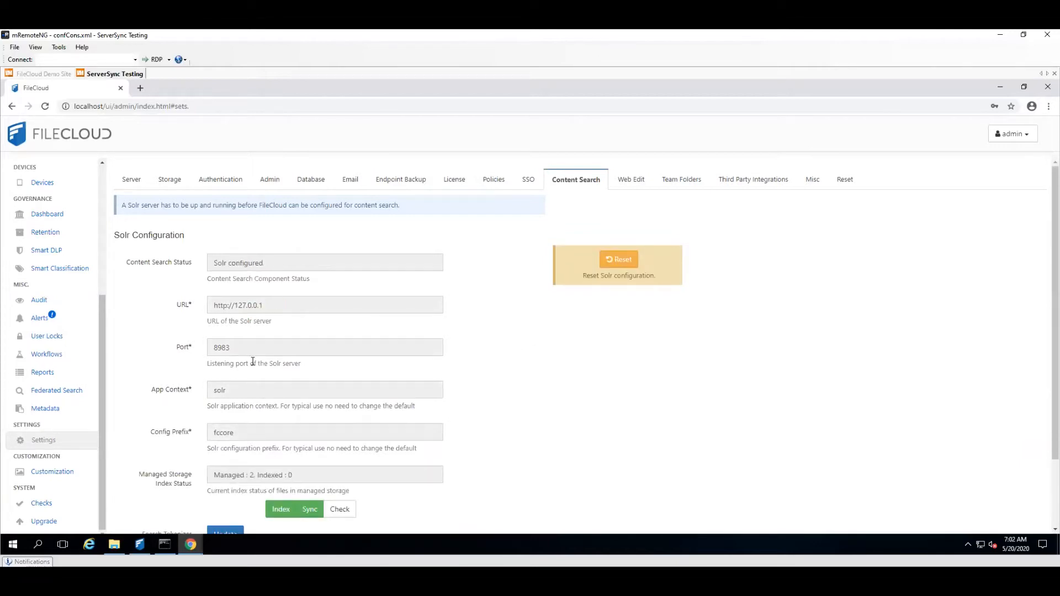
Step: Update the search tokenizer for the Solr configuration and accept the full re-index
scroll(276, 503, down, 1)
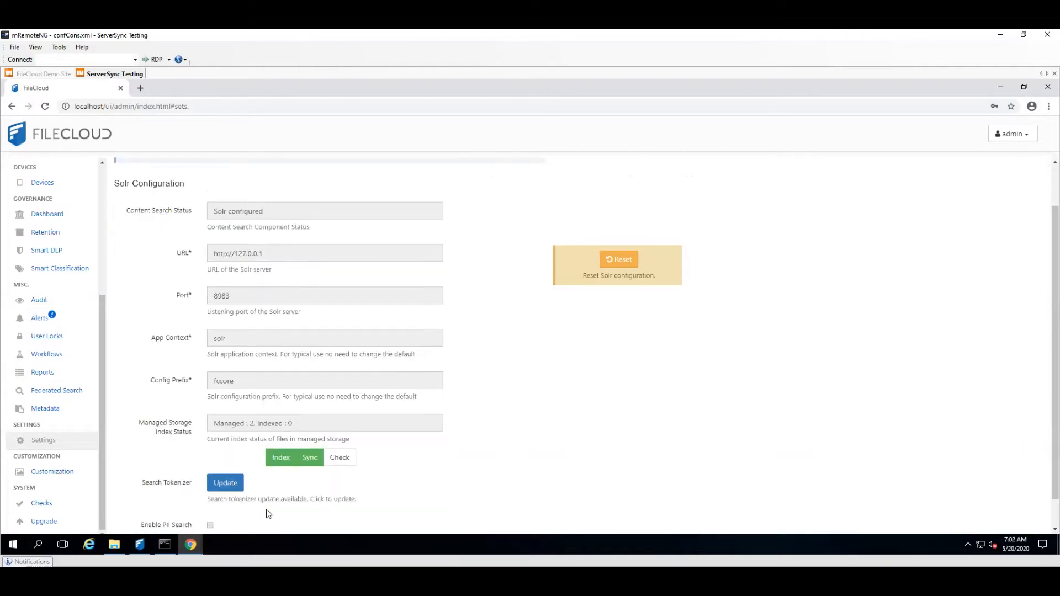
click(224, 484)
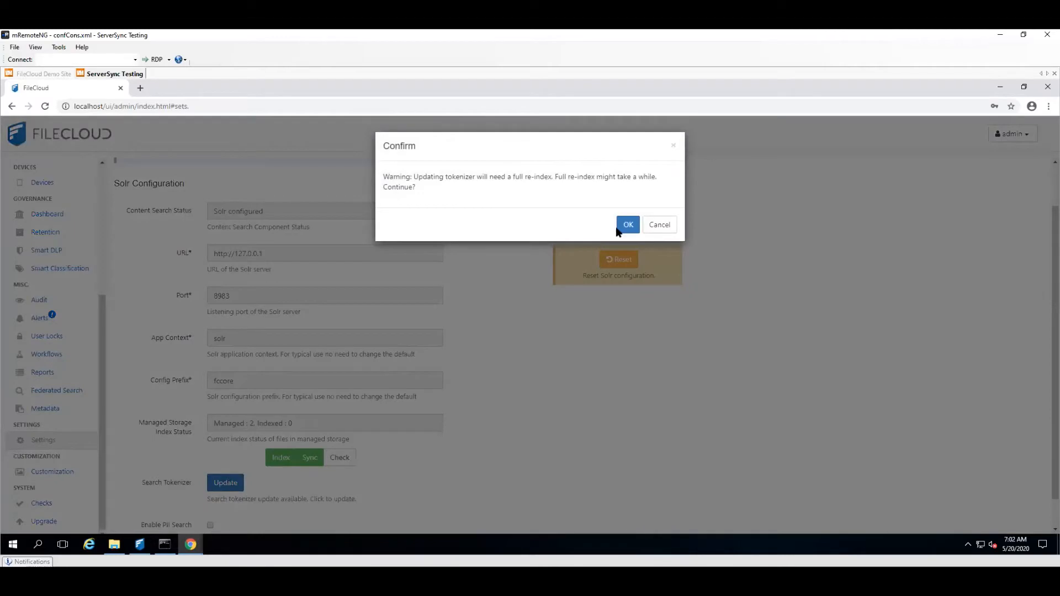
click(628, 225)
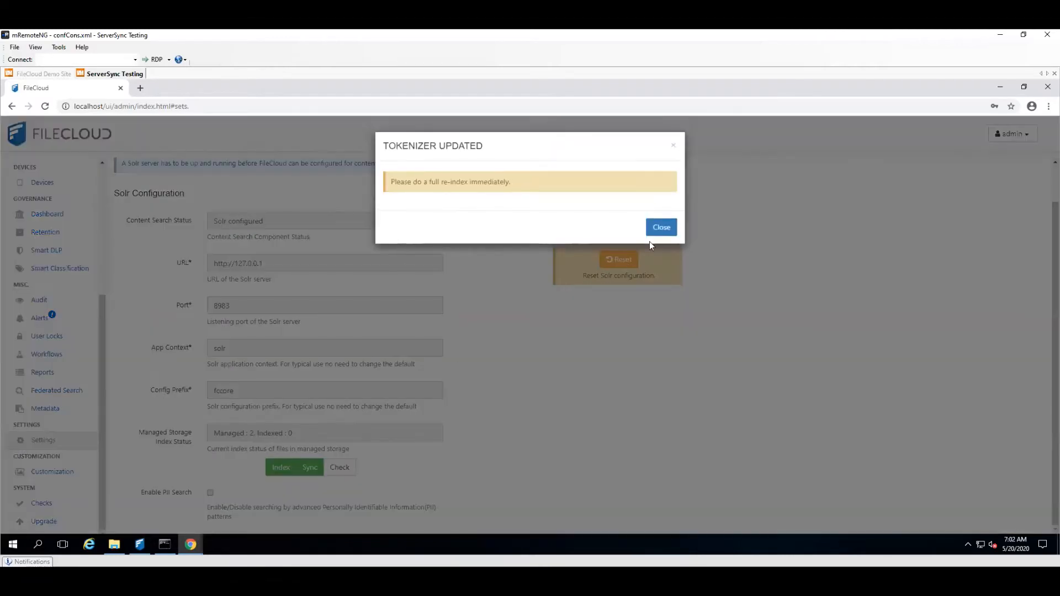
click(661, 227)
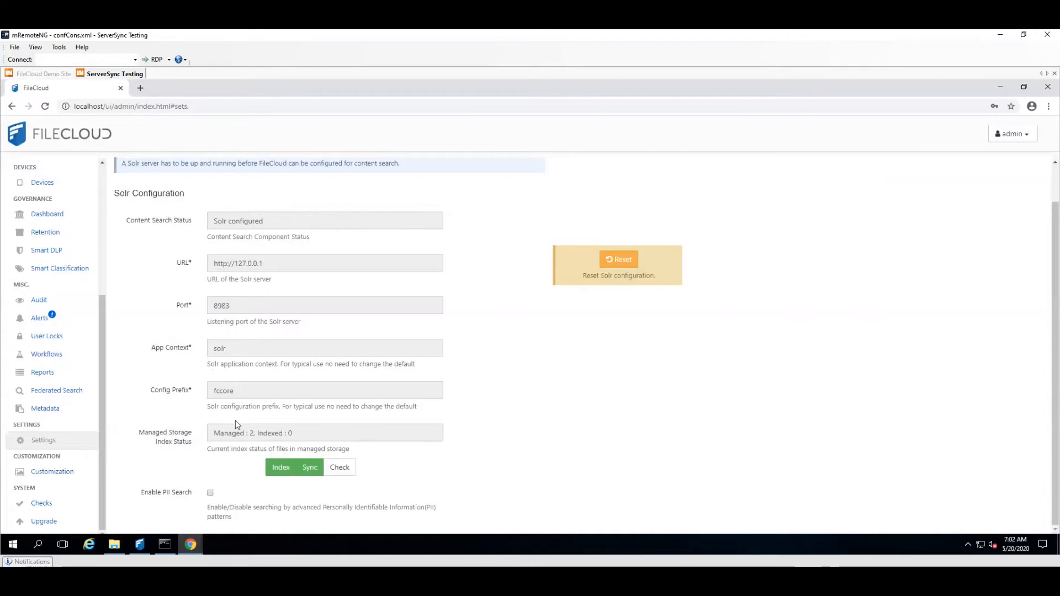
Step: Check the managed storage index status and sync the files and folders not already in the index
click(335, 472)
click(335, 469)
click(313, 468)
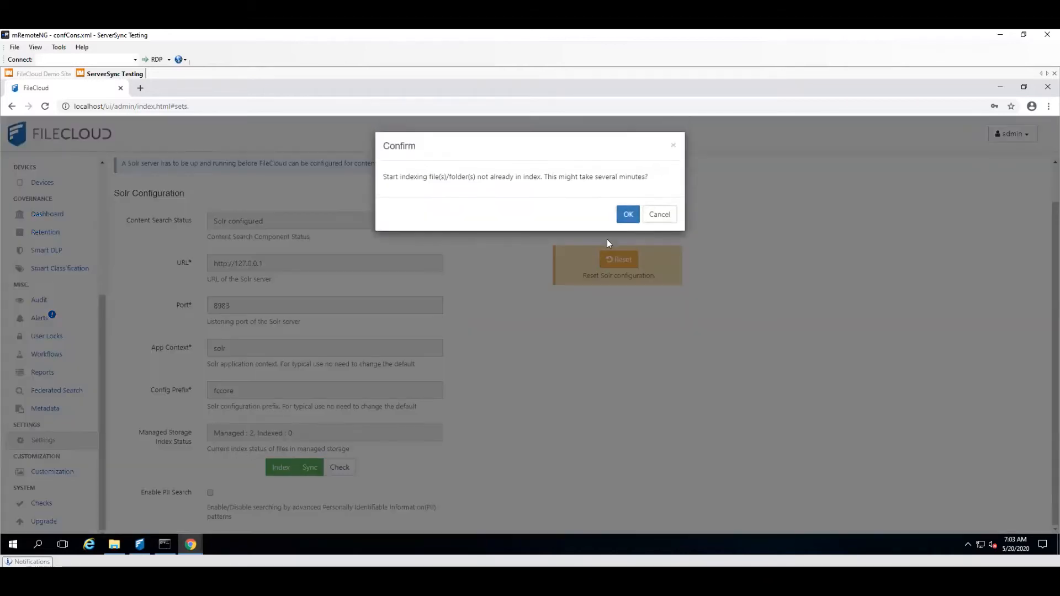
click(627, 213)
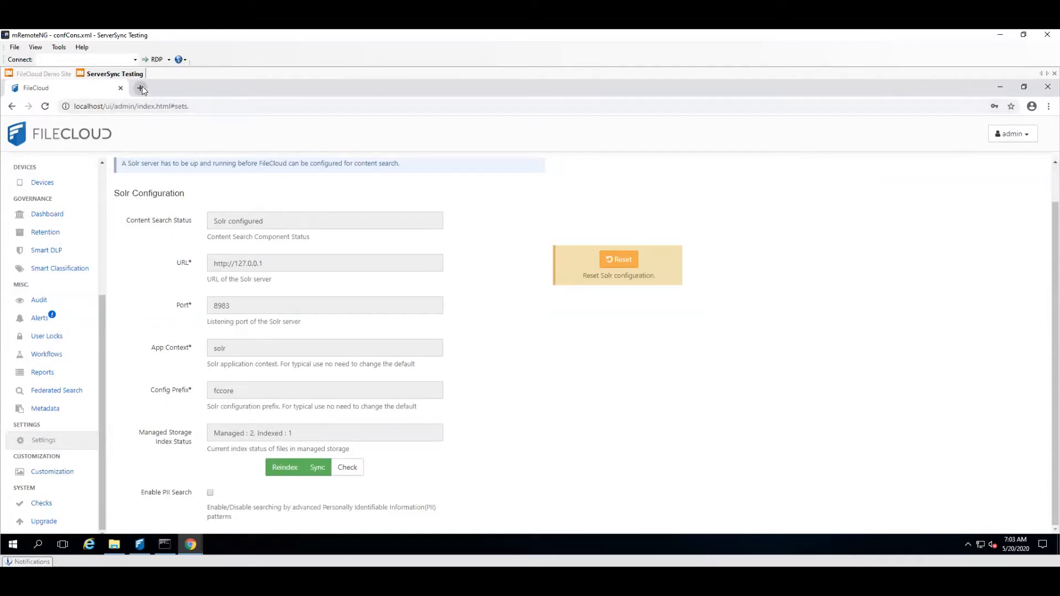
Step: Open the Solr admin dashboard at 127.0.0.1:8983 in a new browser tab and examine its JVM memory limit
click(141, 88)
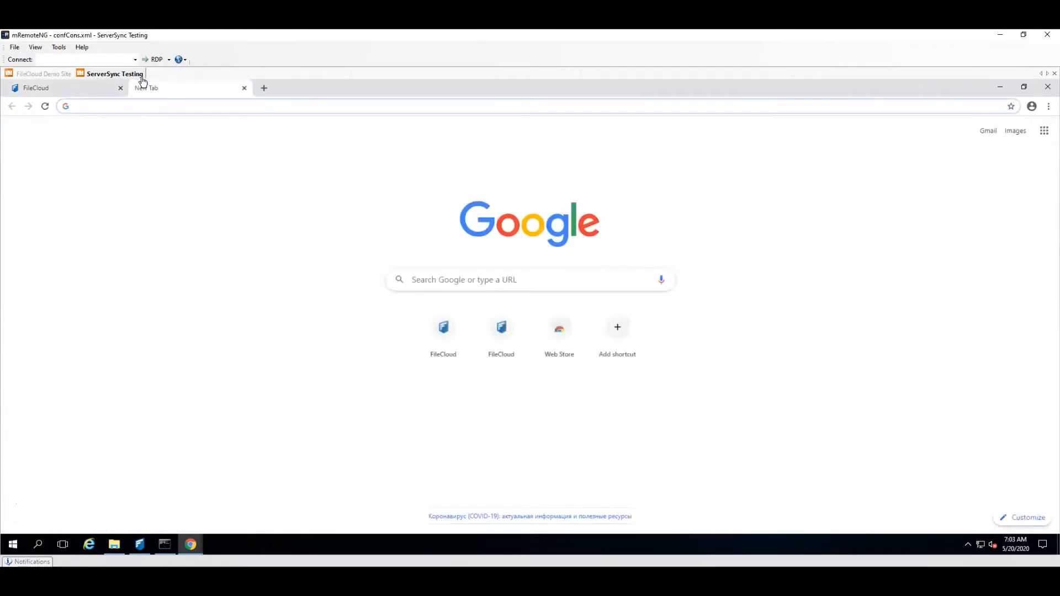
text(127)
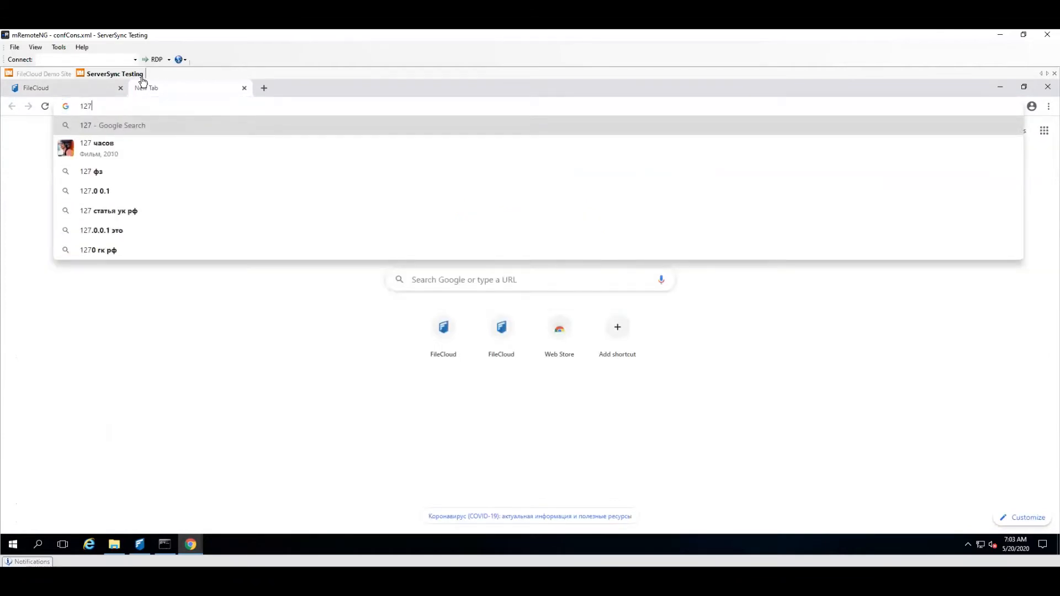
text(.0.)
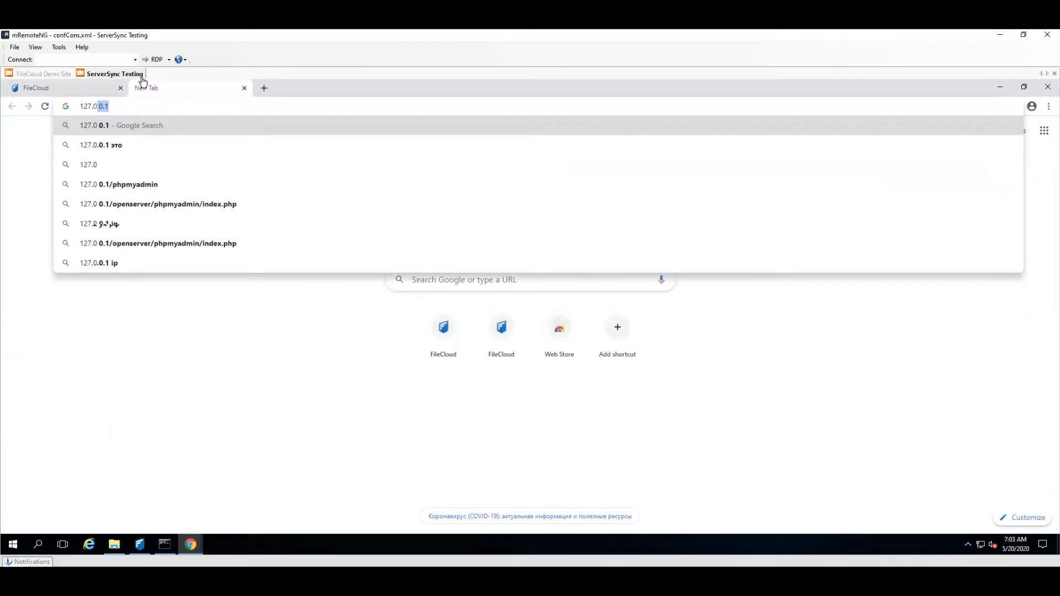
text(0.1:)
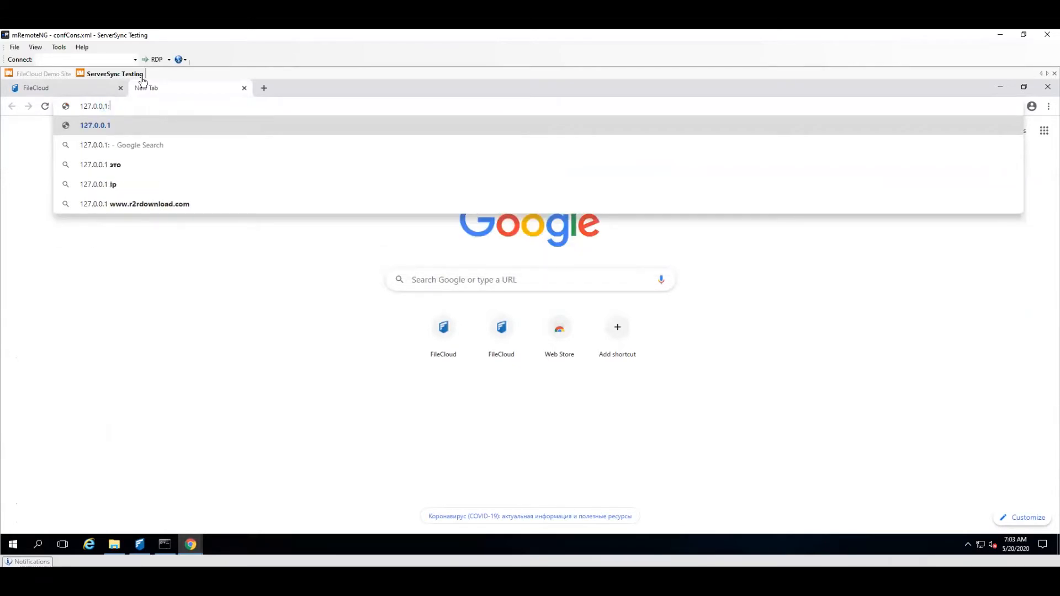
click(83, 91)
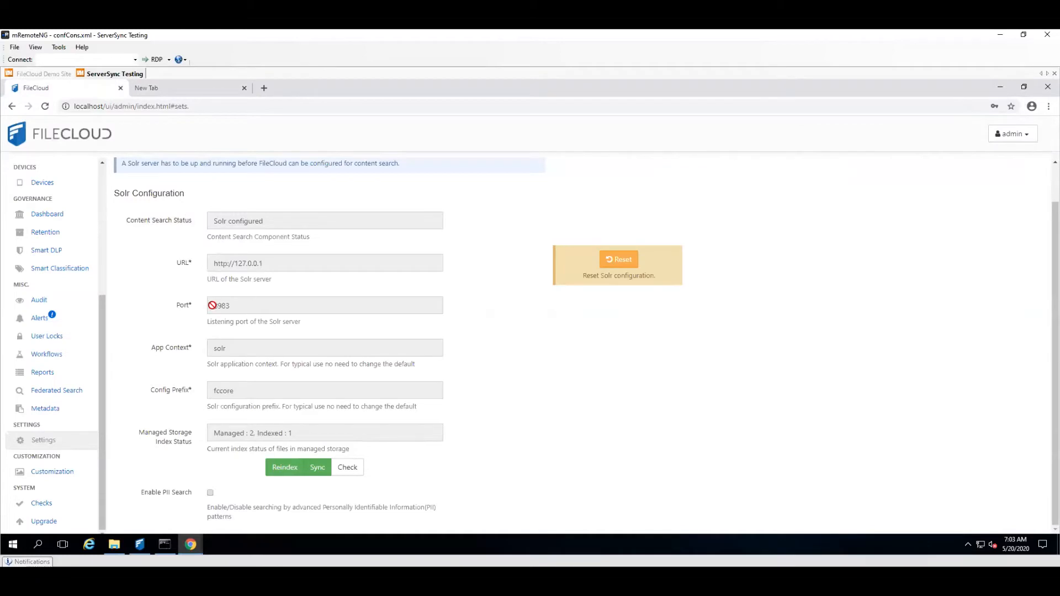
click(168, 88)
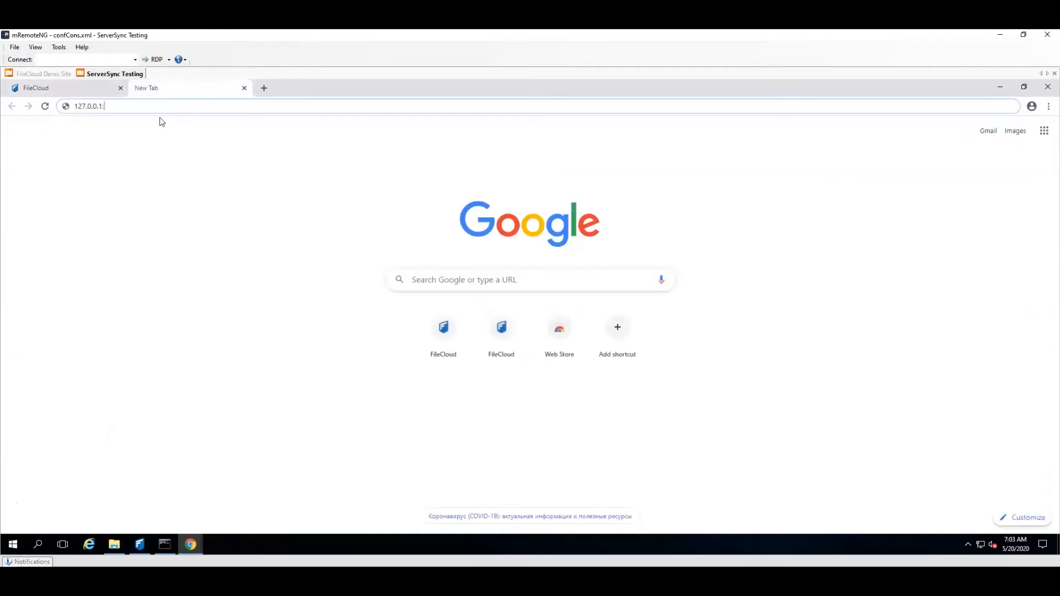
text(8983)
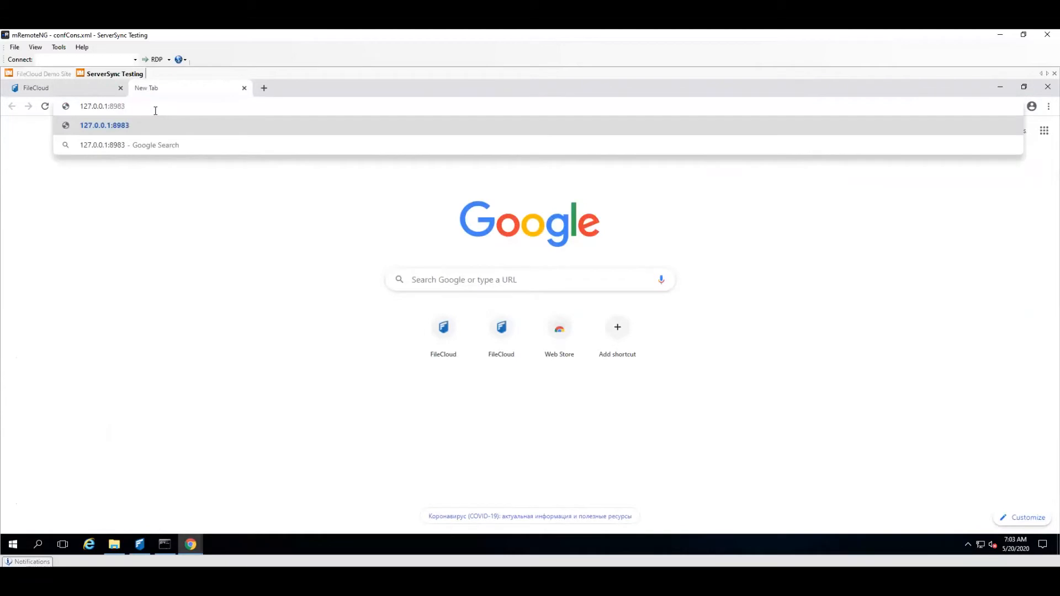
key(Return)
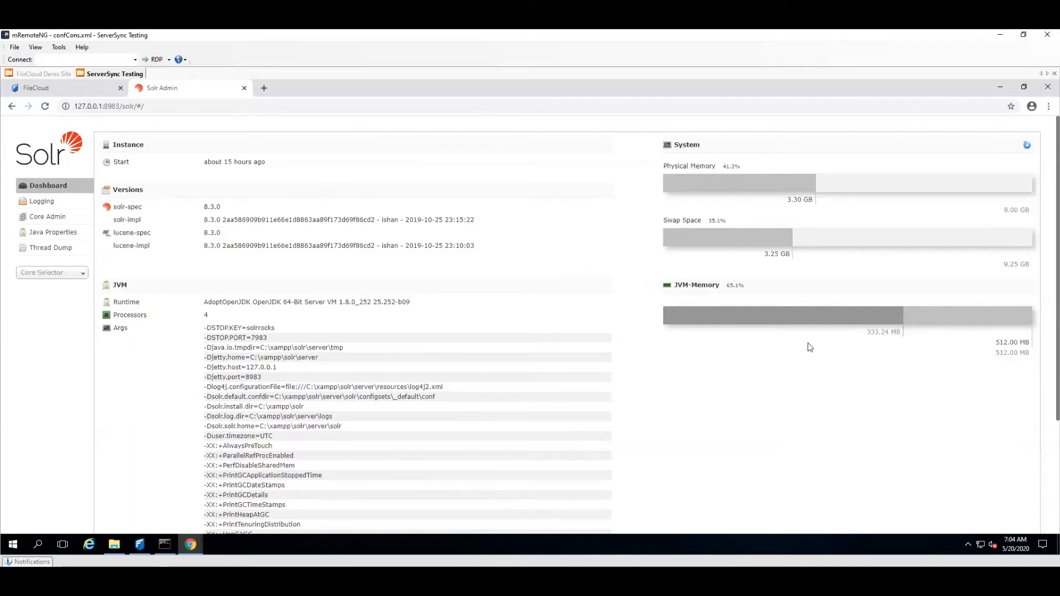
drag(1030, 343, 1002, 342)
click(921, 344)
Step: Open the FileCloud support documentation at getfilecloud.com/supportdocs in a new browser tab
click(268, 88)
text(getfilecl)
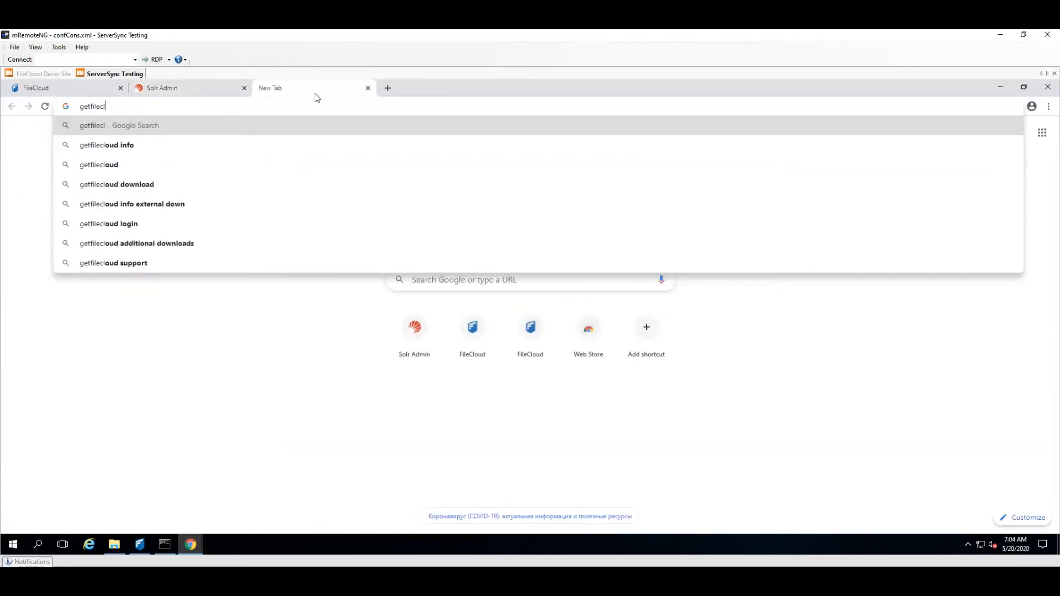
text(oud.com)
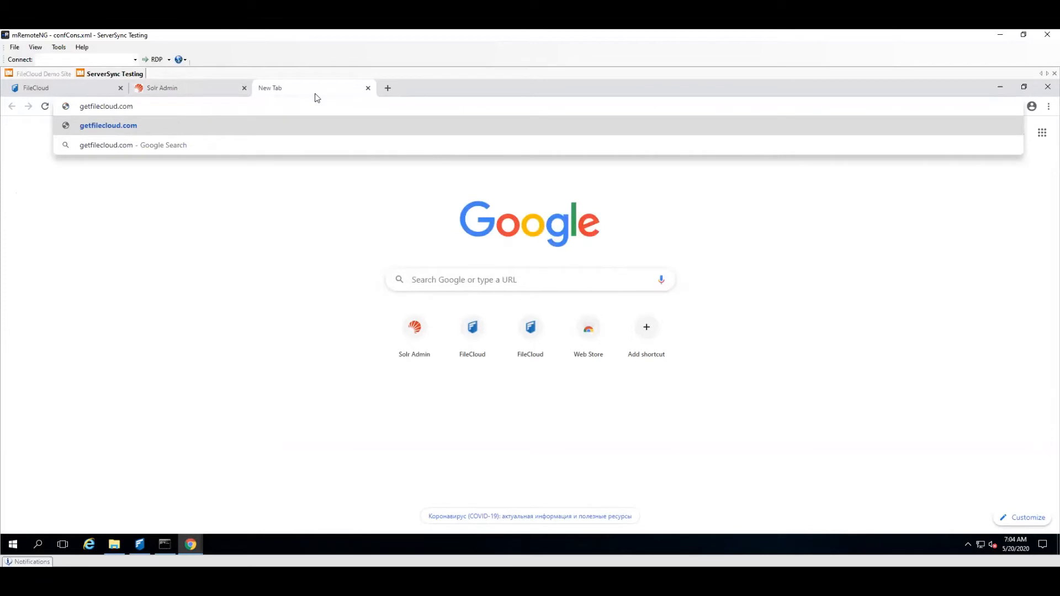
text(/supportdocs)
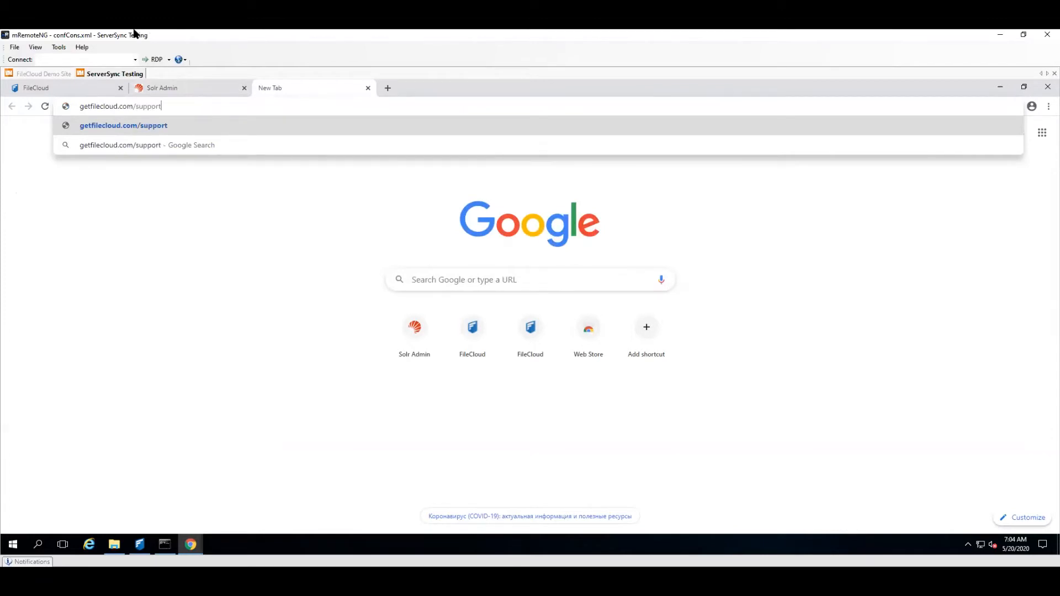
key(Return)
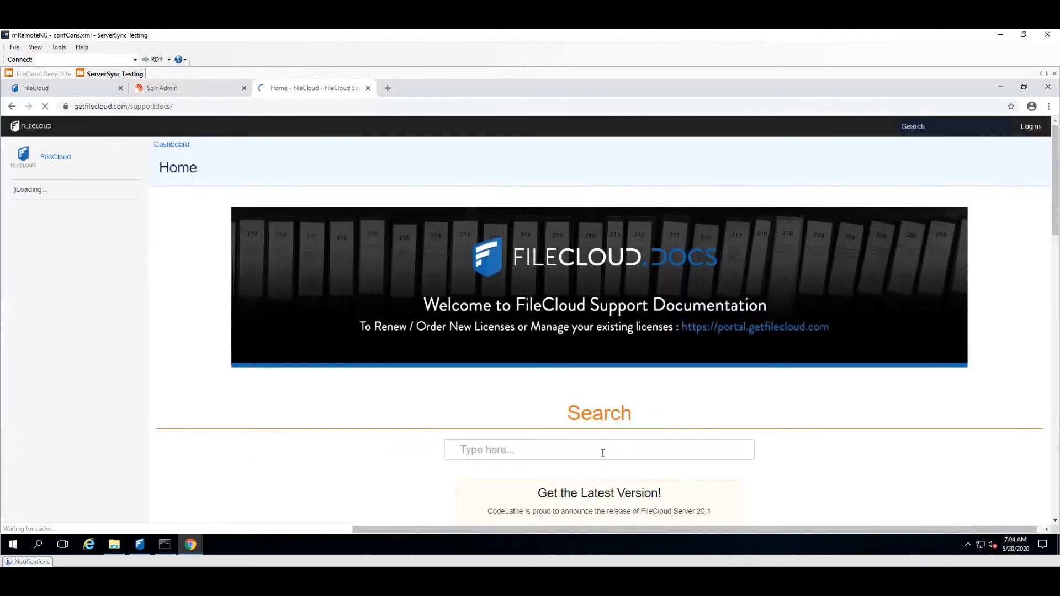
Step: Search the support documentation for solr and open the SOLR Config Tips article
click(603, 452)
text(solr)
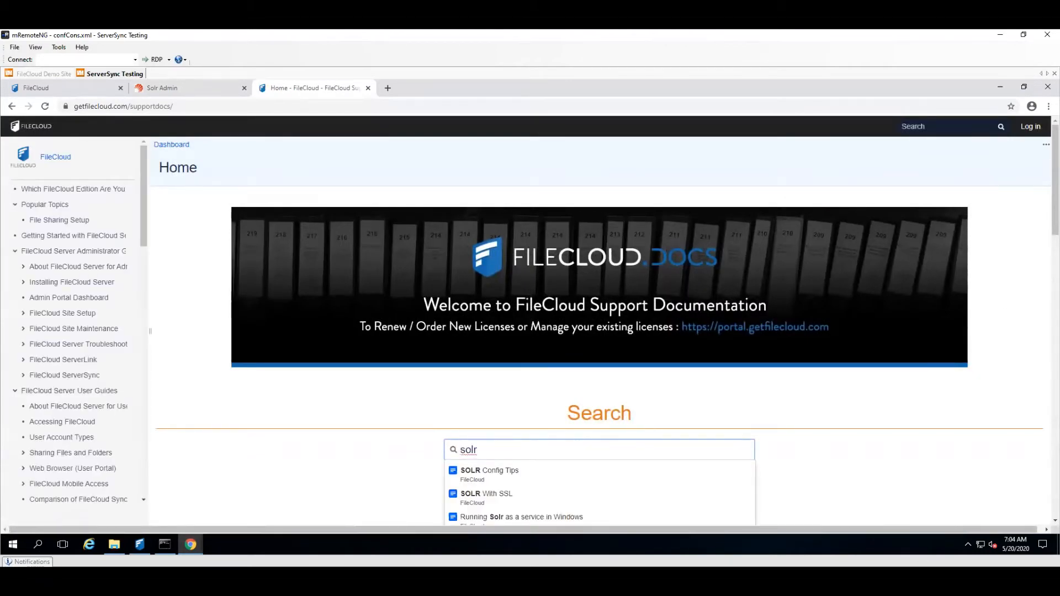
scroll(530, 521, down, 2)
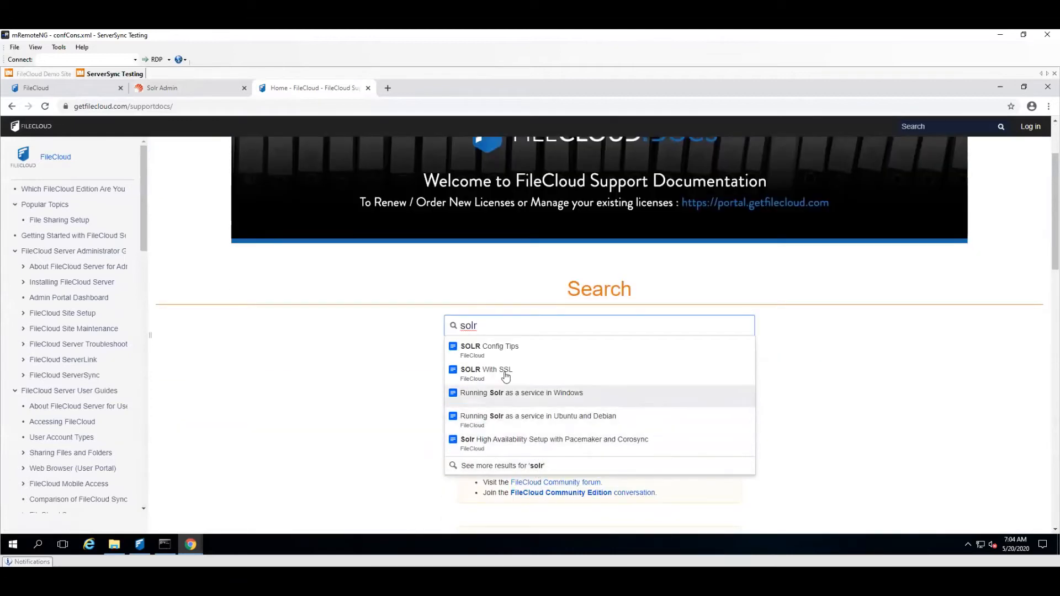
click(503, 358)
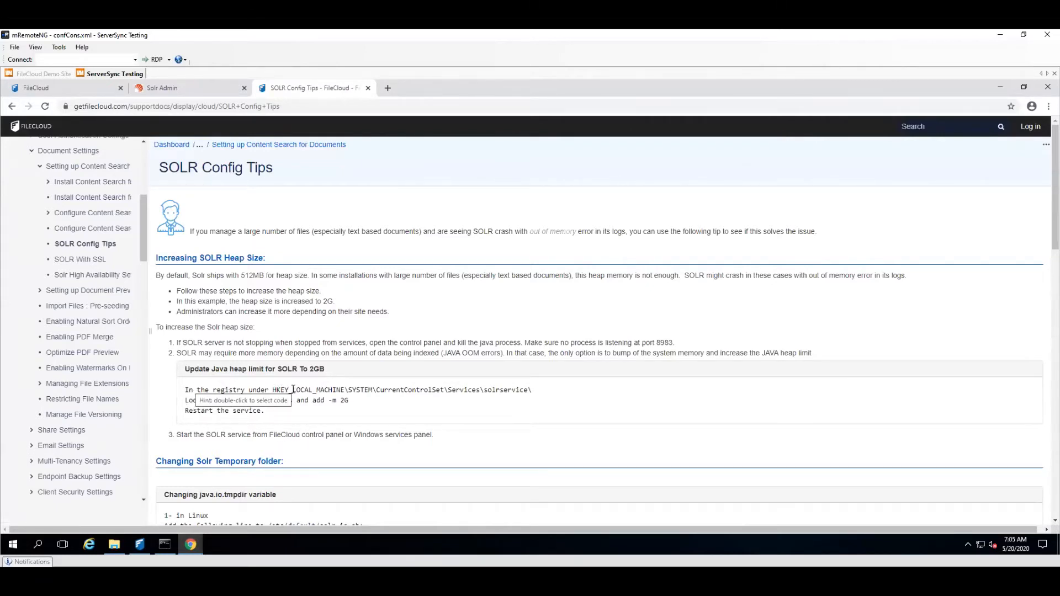
Step: Examine the Java heap limit instructions for Solr and compare them with the JVM memory in the Solr admin dashboard
drag(349, 400, 307, 400)
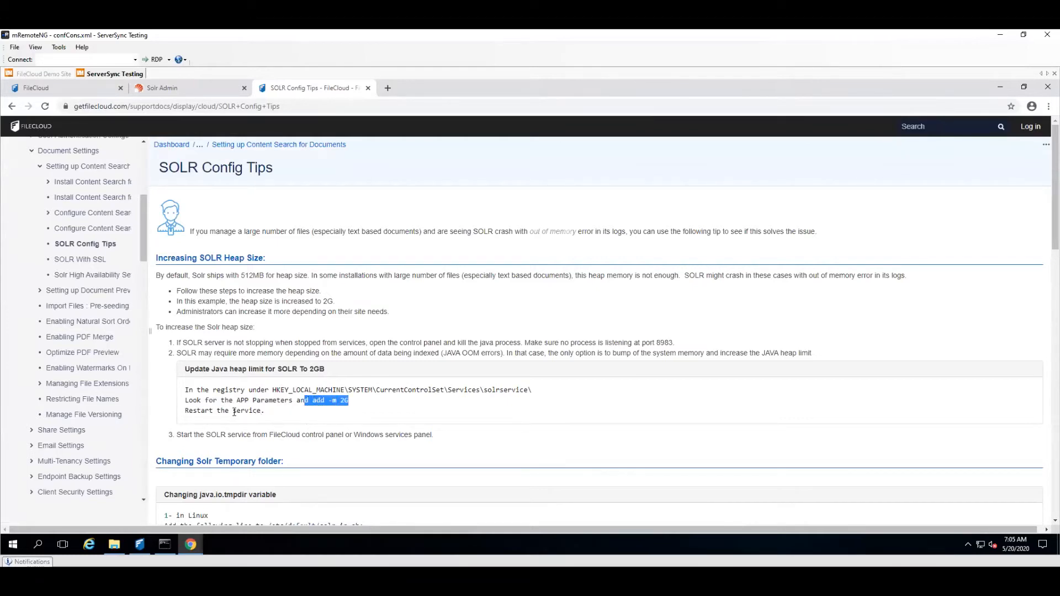
drag(337, 400, 345, 405)
click(347, 399)
click(205, 87)
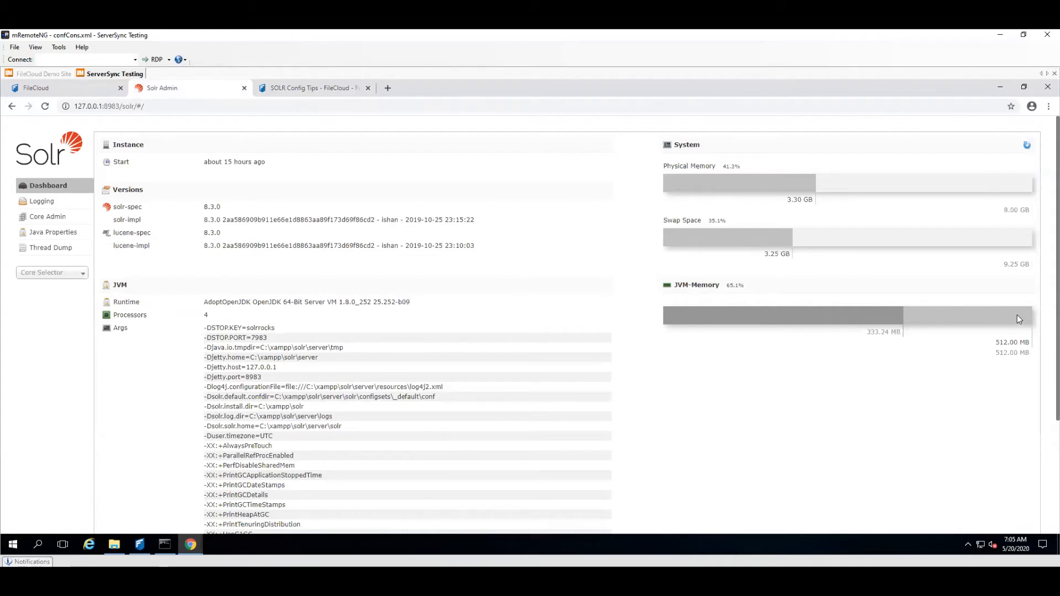
Step: Return to the SOLR Config Tips article and examine the instructions for changing the Solr temporary folder
click(348, 92)
scroll(468, 382, down, 1)
scroll(467, 378, down, 2)
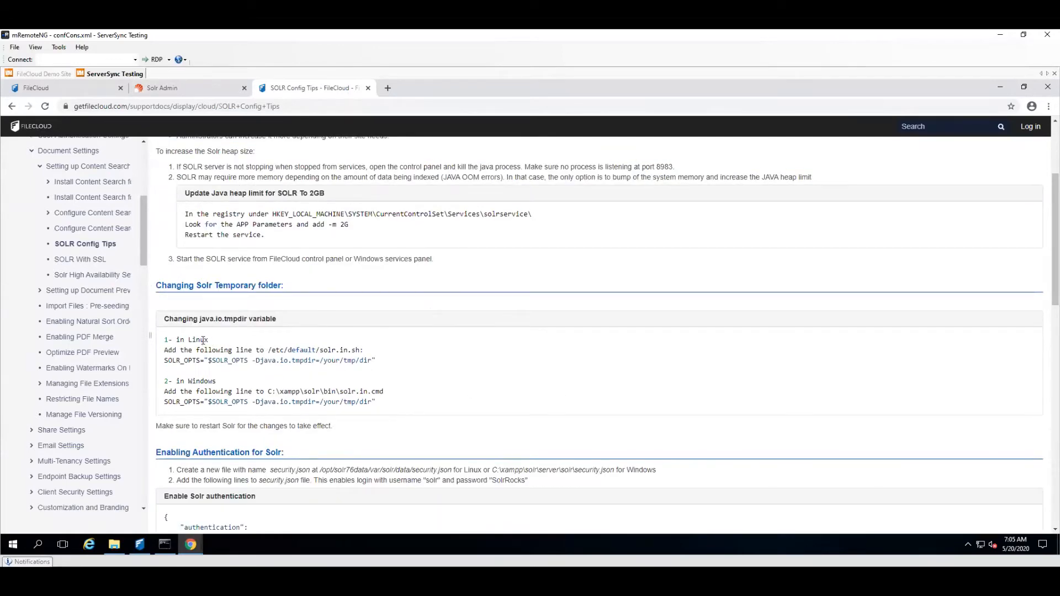
drag(203, 340, 279, 362)
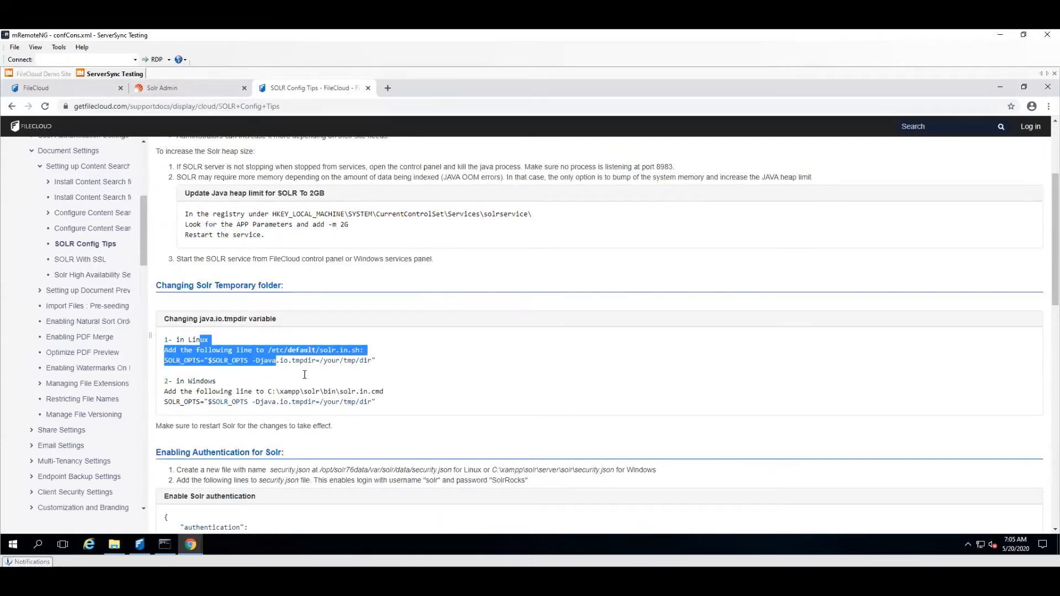
Step: Examine the rest of the SOLR Config Tips article, including enabling Solr authentication, the cloudconfig.php entries and changing the password
scroll(322, 369, down, 6)
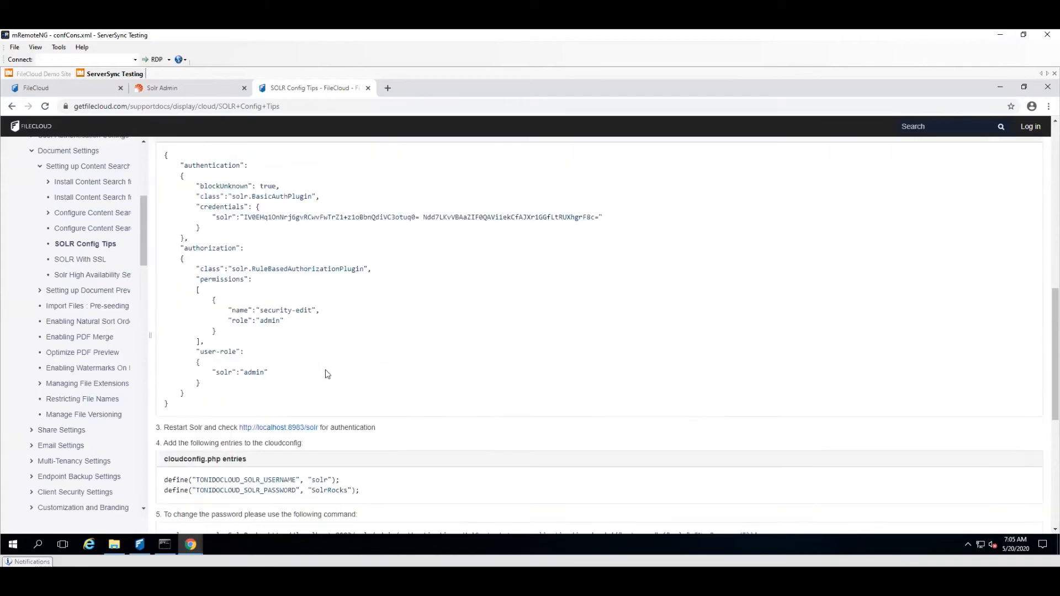
scroll(327, 375, down, 6)
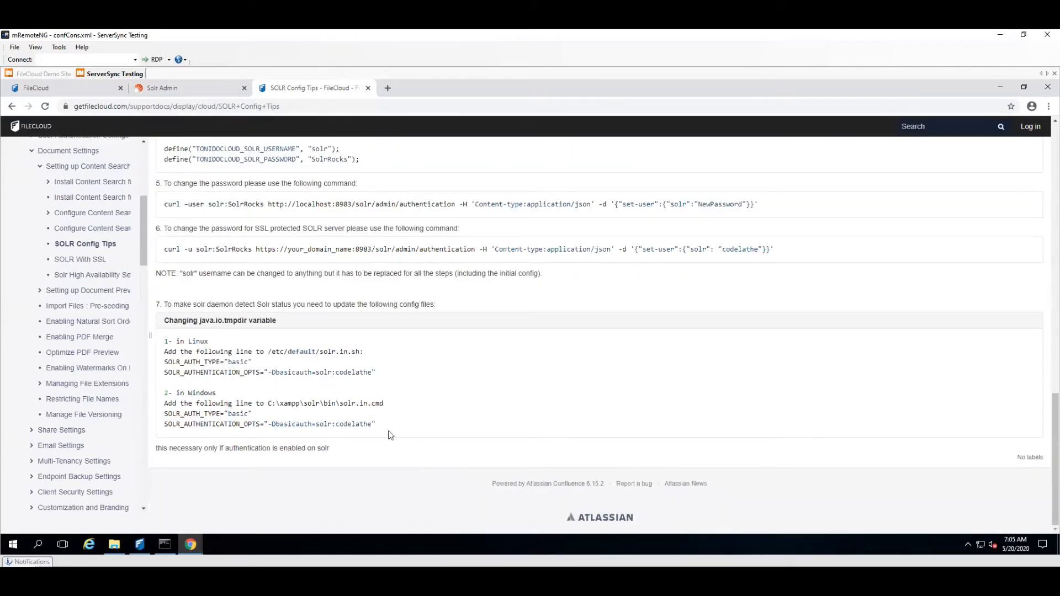
scroll(449, 478, up, 15)
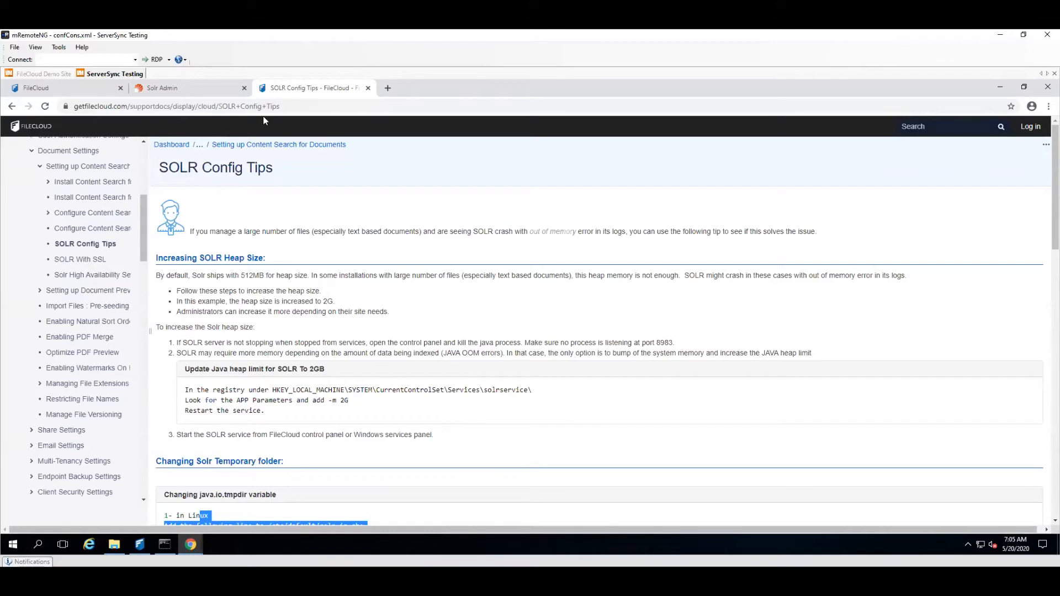
Step: Review the logged Solr errors and the instance directory of the fccore core in the Solr admin interface
click(193, 92)
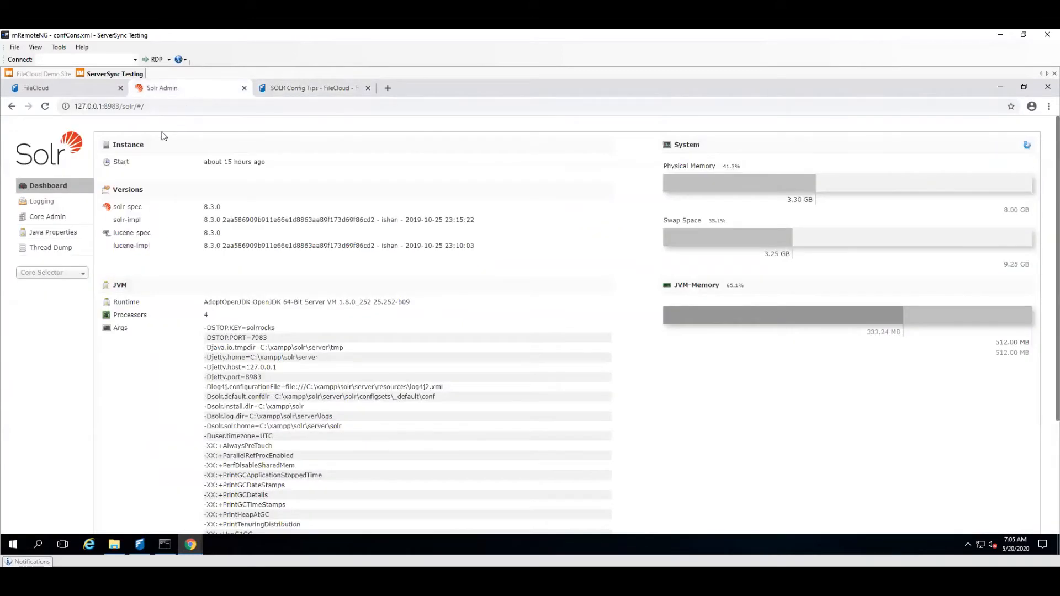
click(63, 207)
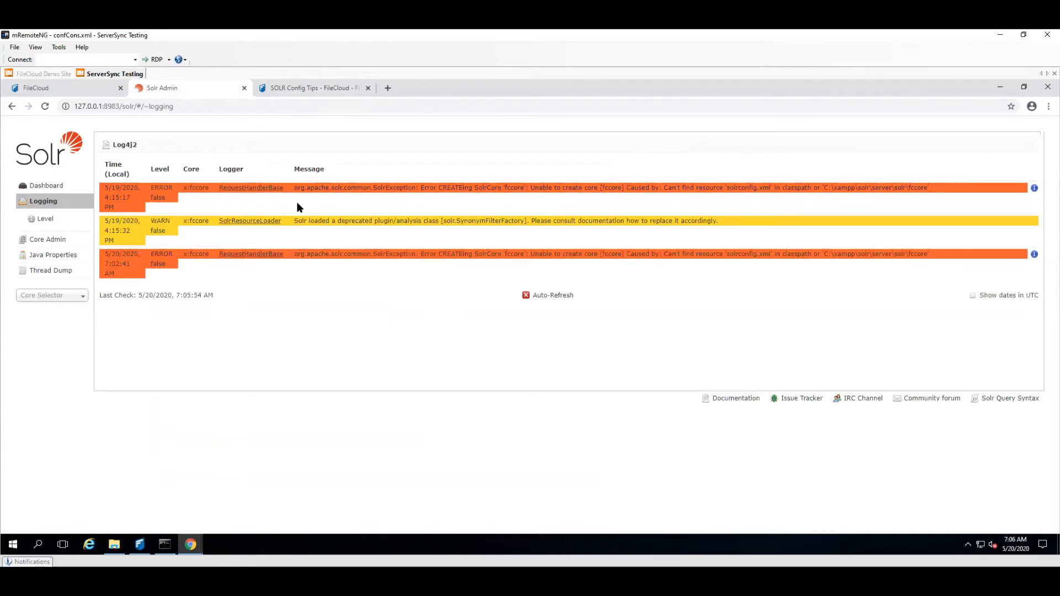
click(48, 239)
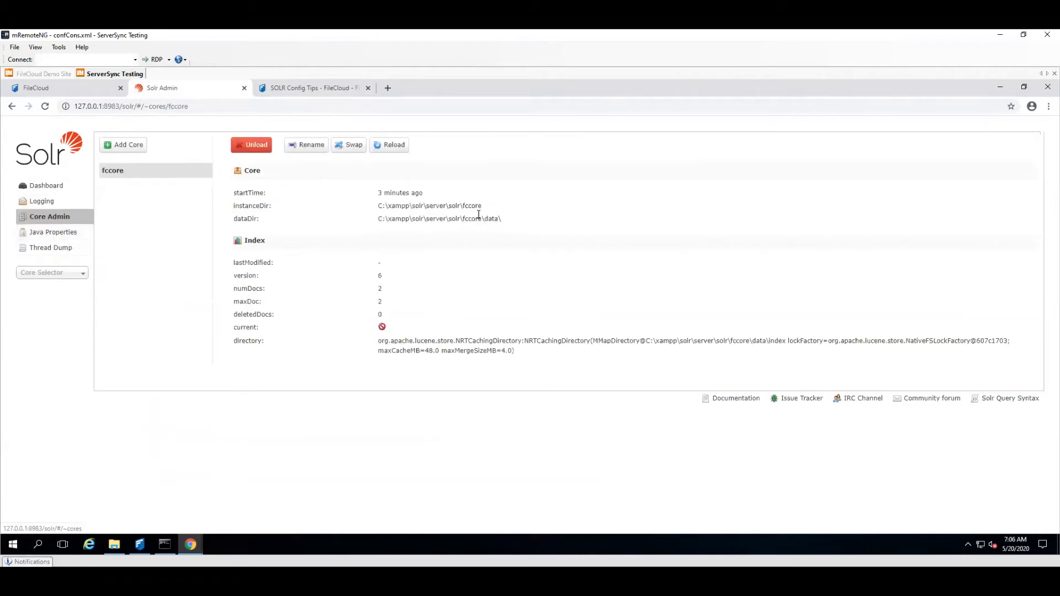
drag(475, 204, 486, 206)
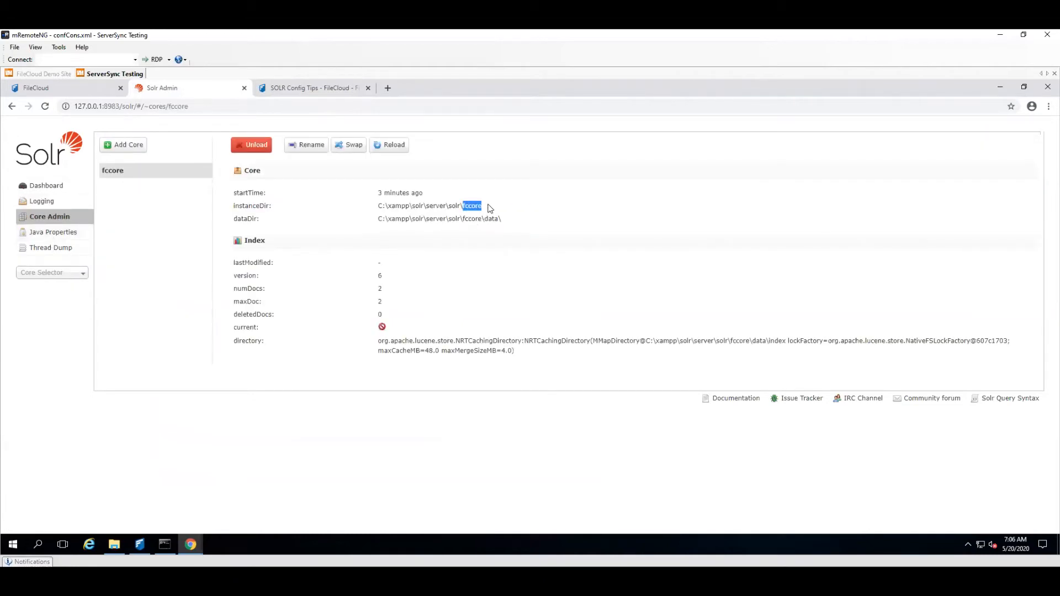
Step: Return to the Solr configuration in the FileCloud admin portal and check the managed storage index status
click(80, 88)
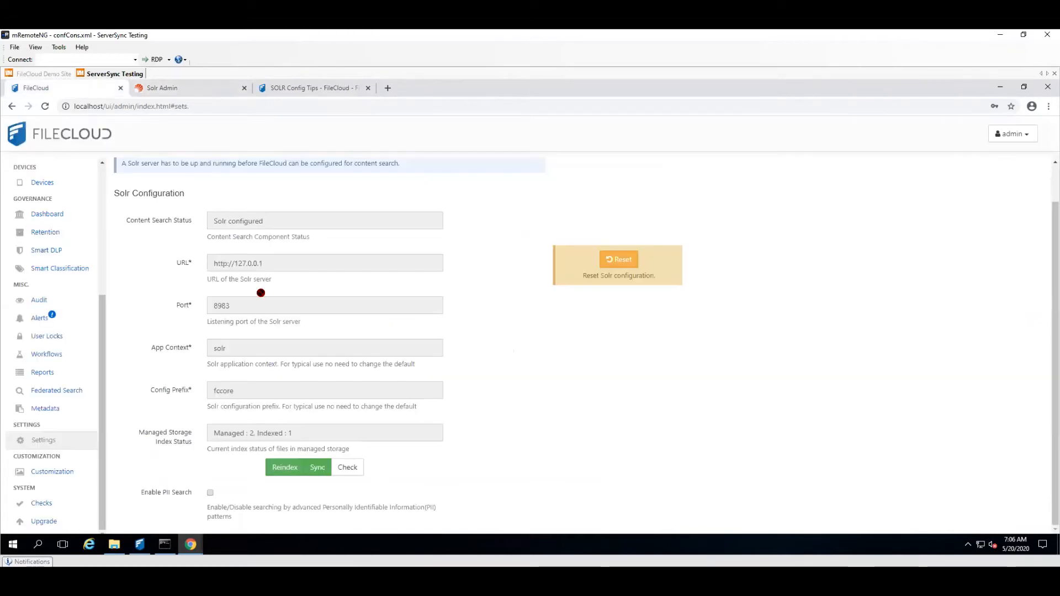
click(343, 467)
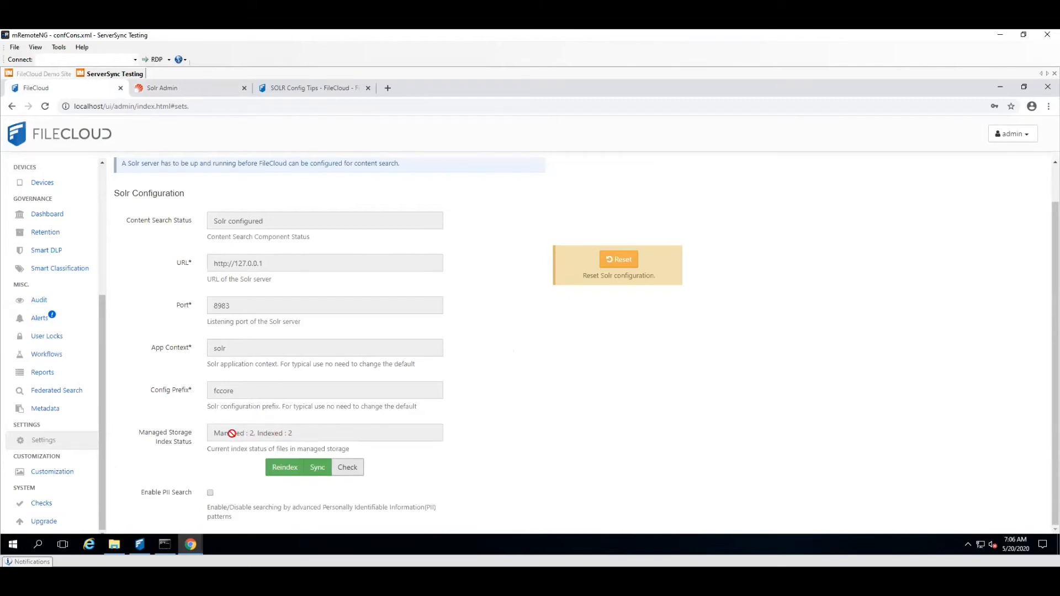
Step: Switch to the incognito FileCloud user portal and log in with the user's account name and password
click(185, 553)
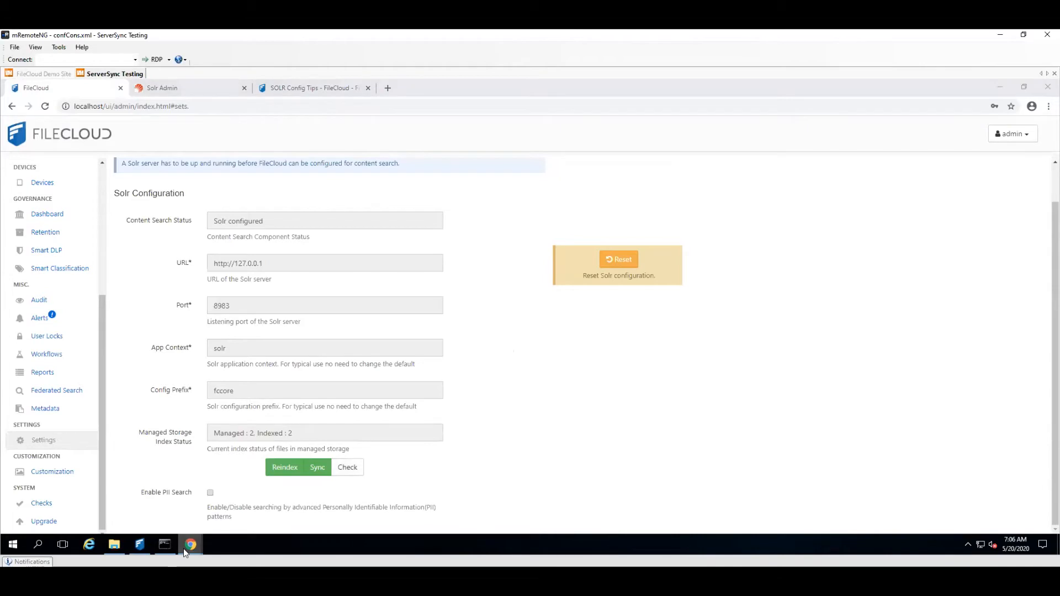
click(210, 529)
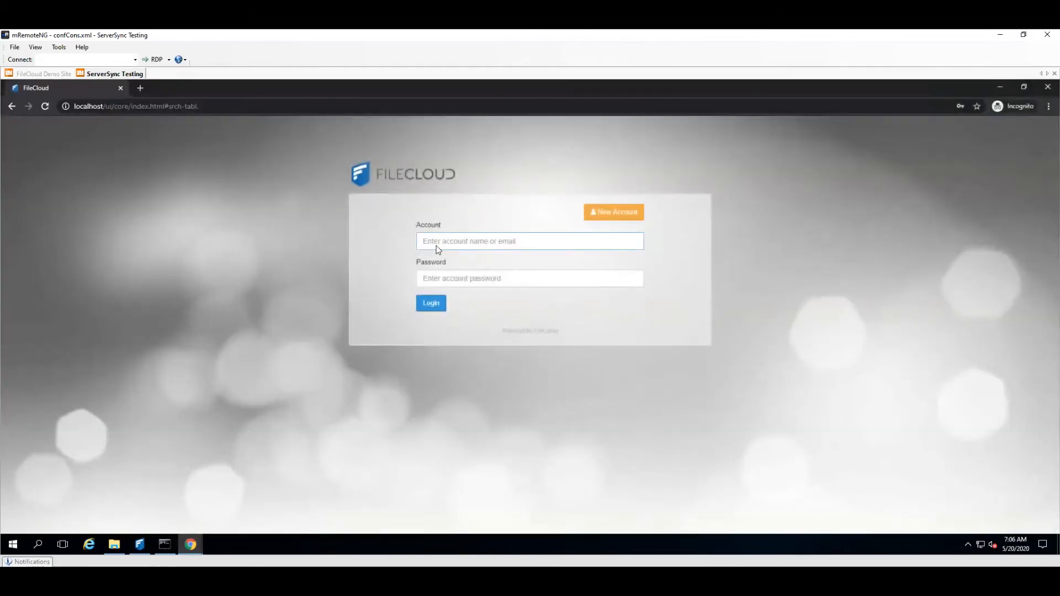
click(458, 241)
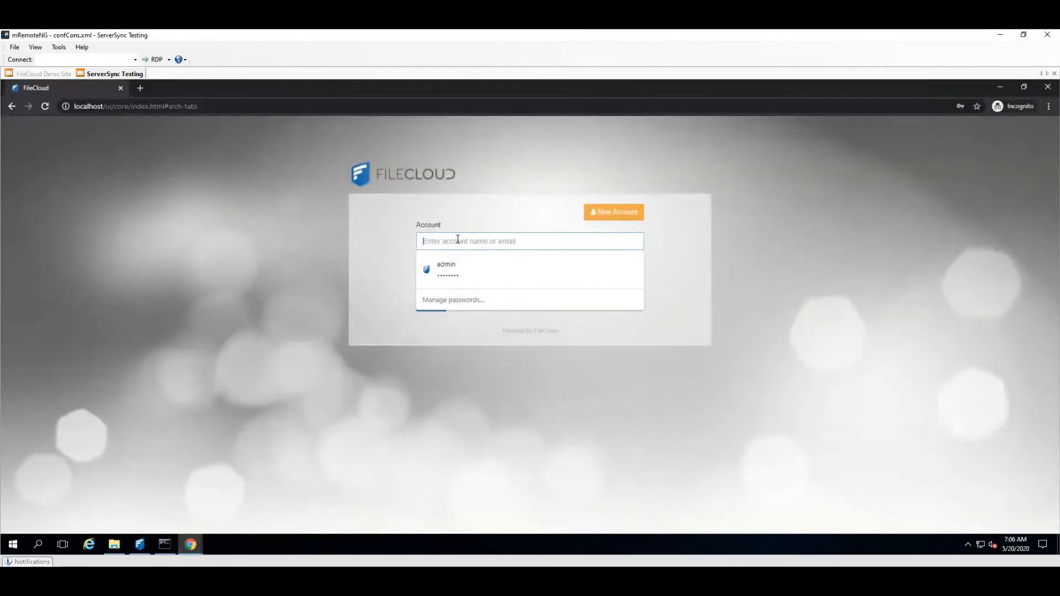
text(jack)
key(Tab)
text(p)
key(Return)
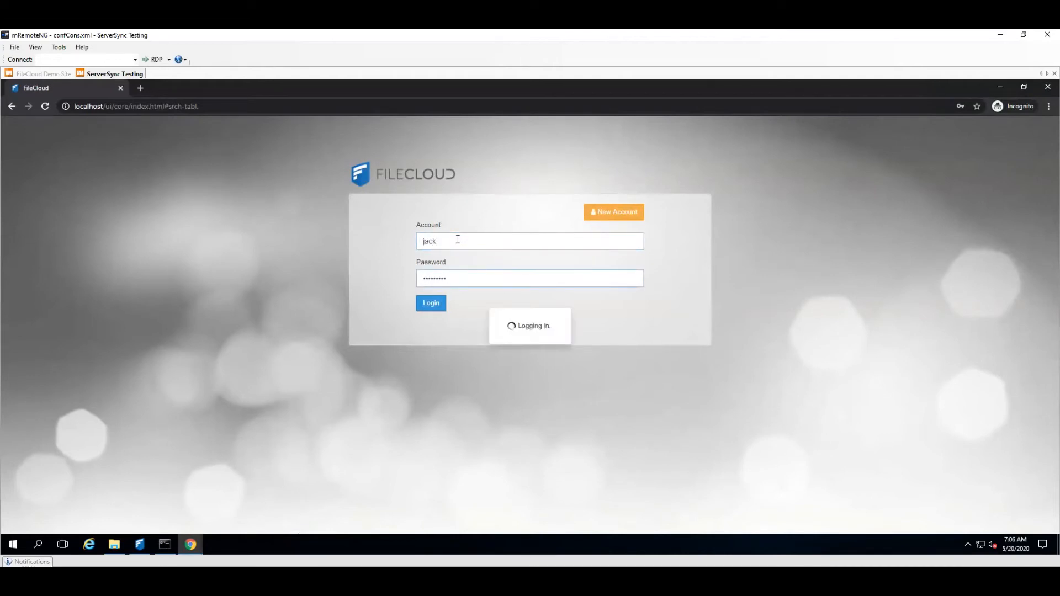
Step: Create a new text document named FileXYZ in the Desktop folder using File Explorer
click(111, 546)
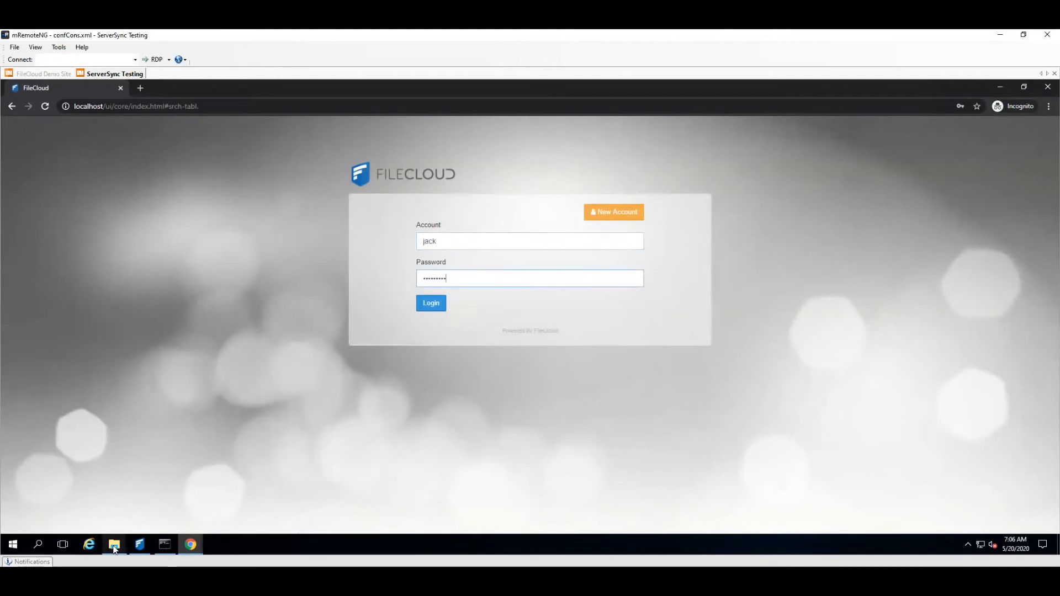
drag(441, 202, 764, 201)
right_click(554, 316)
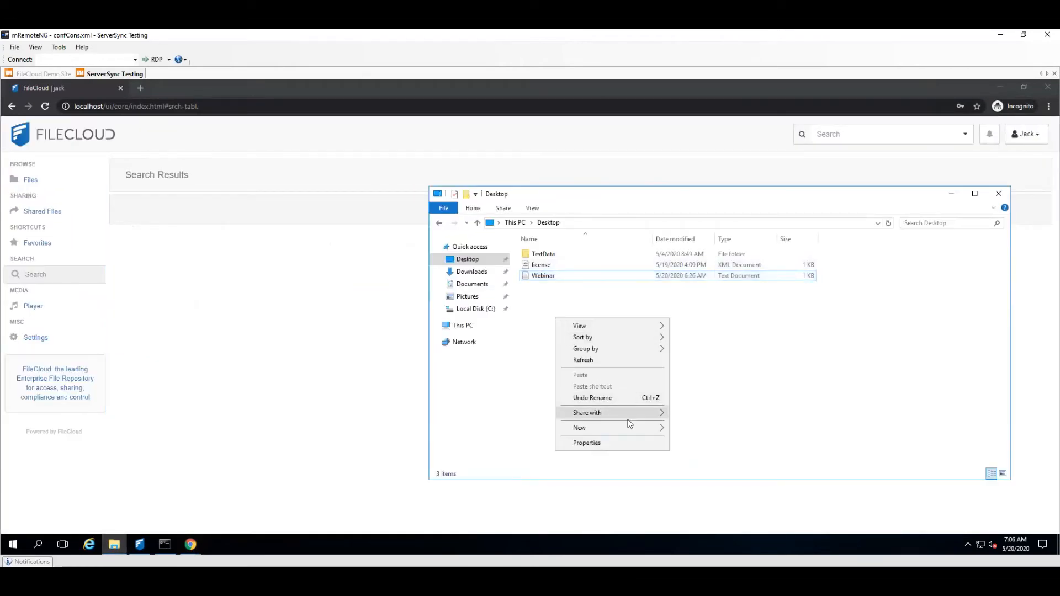
mouse_move(630, 428)
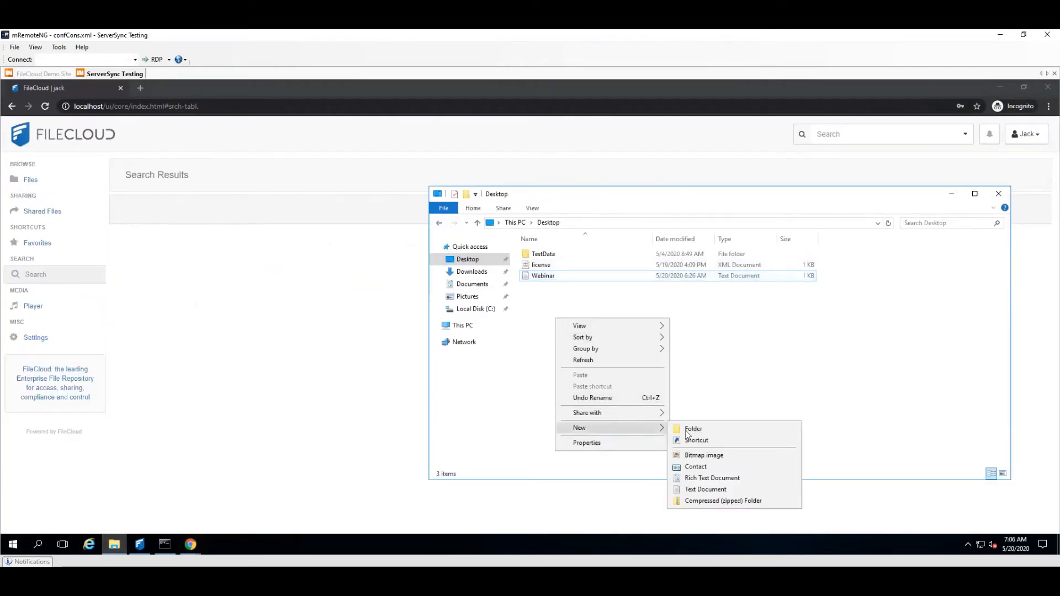
click(696, 489)
text(Fi)
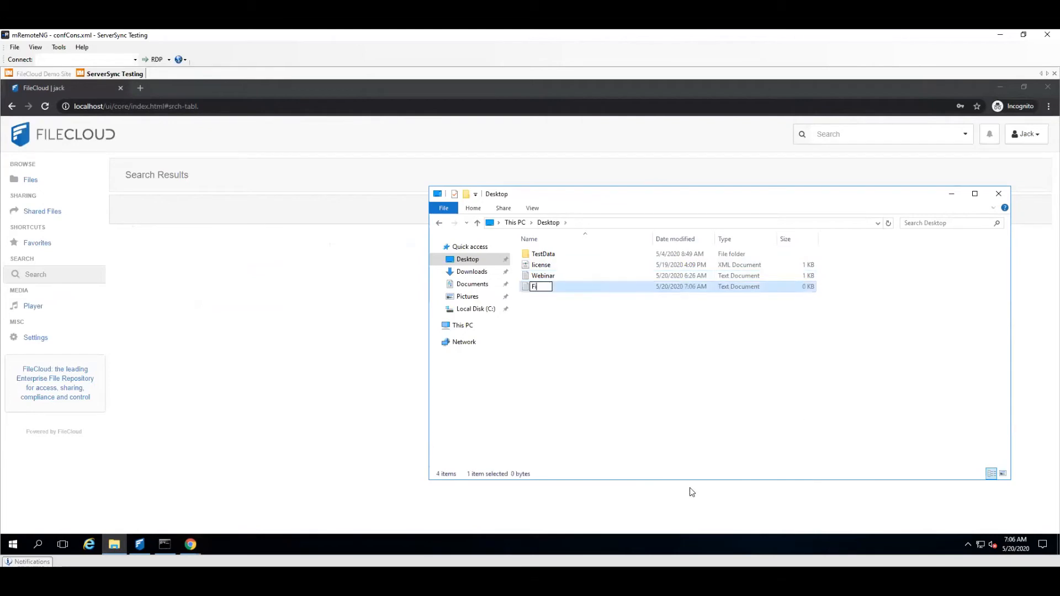
text(leXYZ)
key(Return)
Step: Write "Hello Everyone thank you for attending our Webinar Session on Solr Indexing search" in FileXYZ, save it and close Notepad
double_click(555, 287)
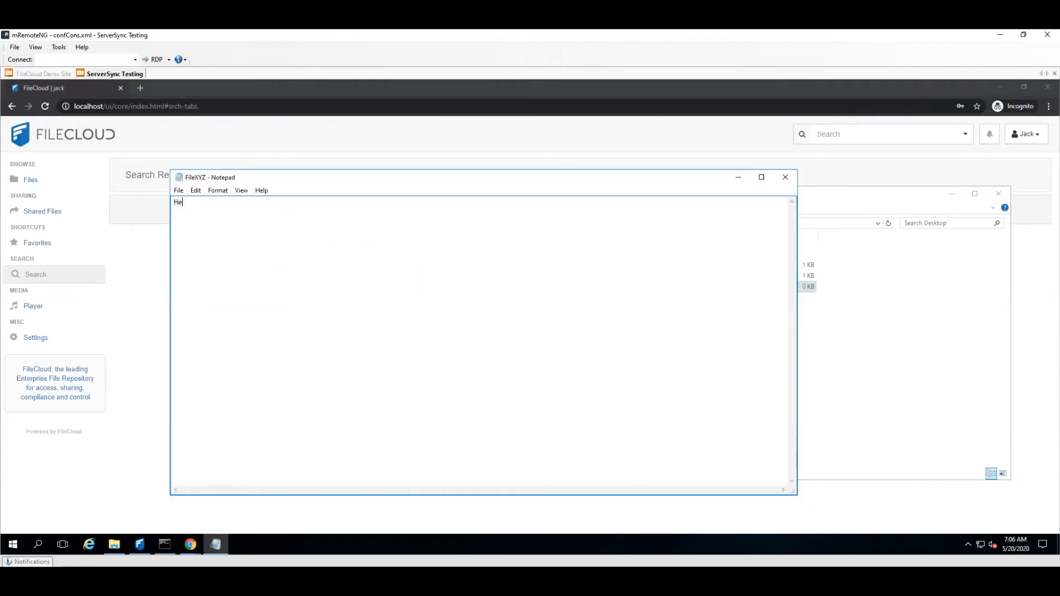
text(Hello Everyone thank you for attending our We)
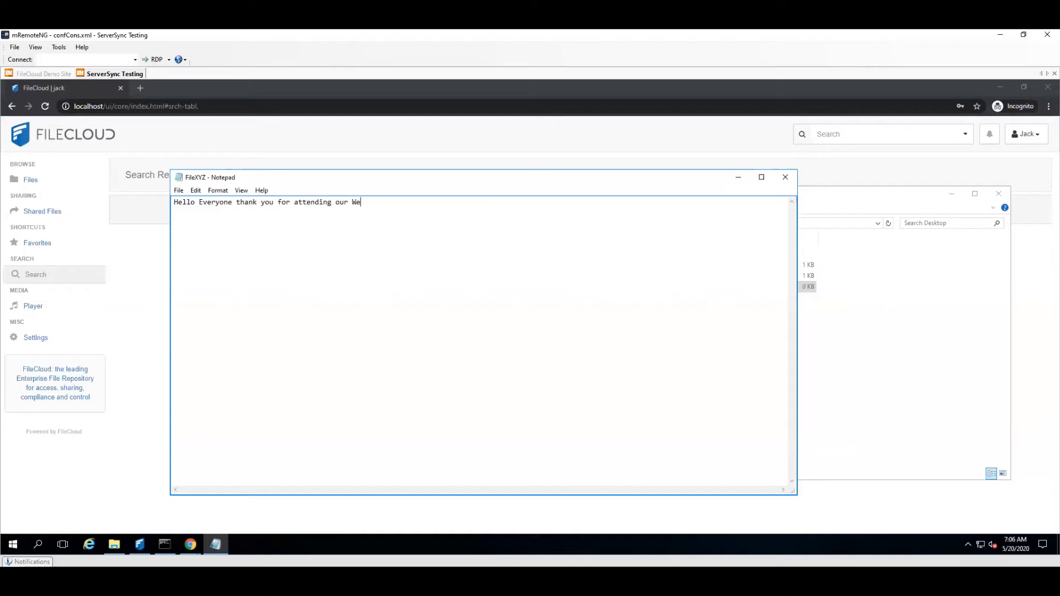
text(binar Session on Solr Indexing search)
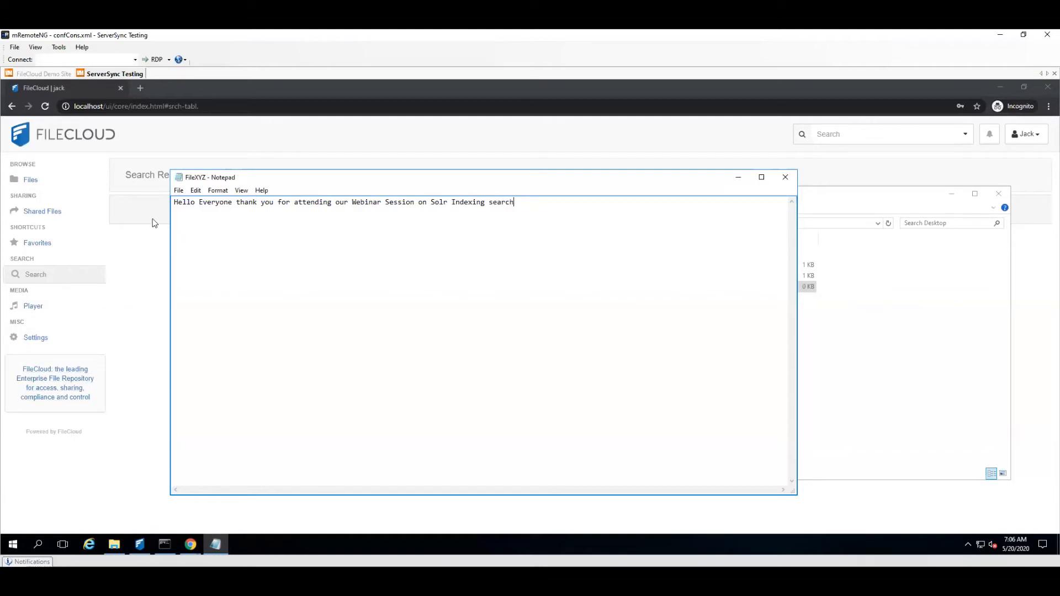
click(179, 191)
click(195, 224)
click(785, 177)
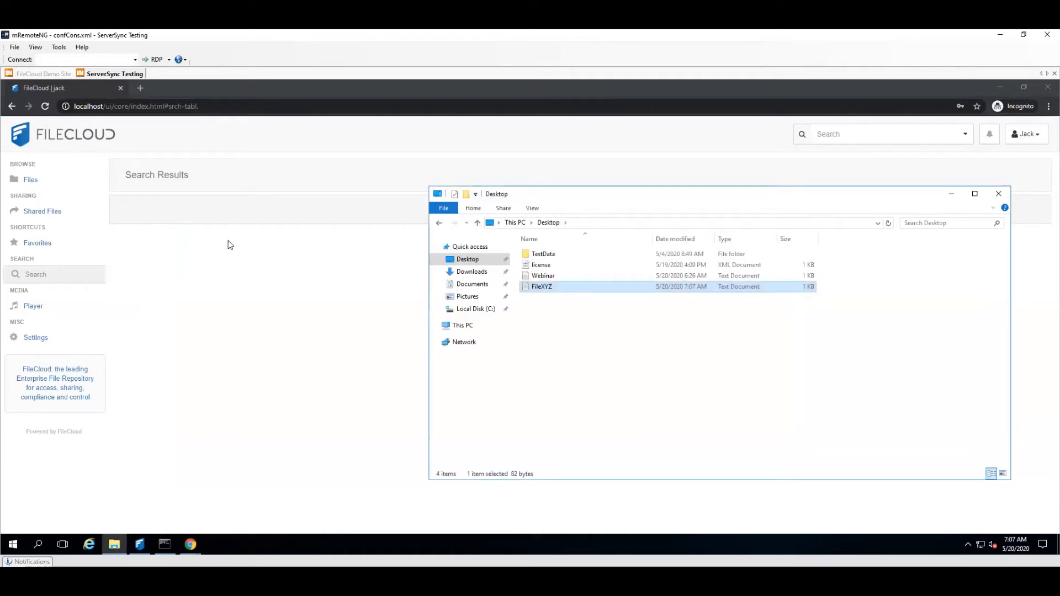
Step: Open My Files in the FileCloud user portal and upload the FileXYZ text document from the Desktop folder
click(209, 247)
click(39, 183)
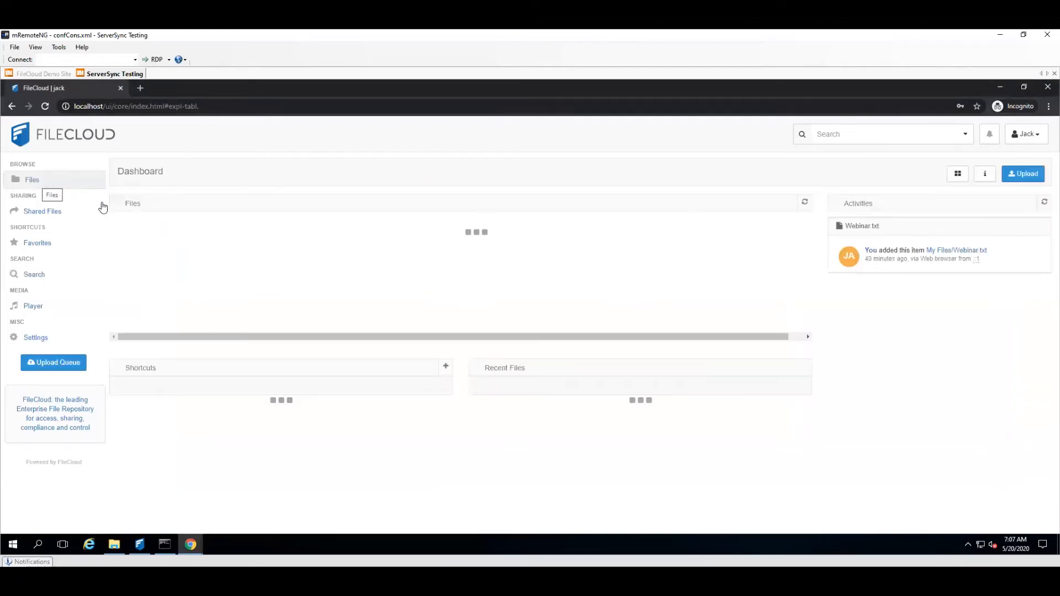
click(157, 228)
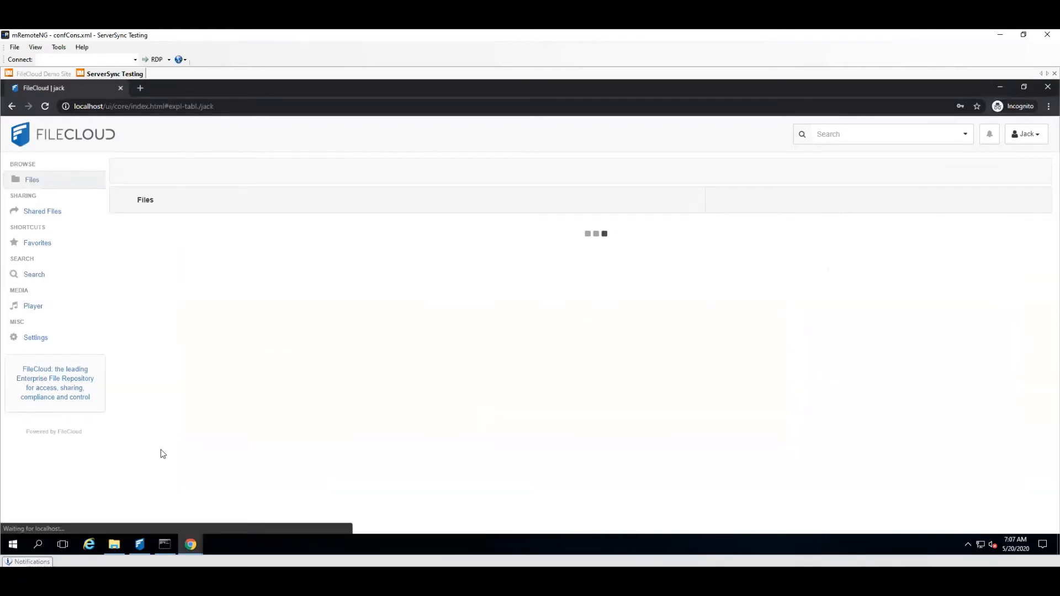
click(122, 530)
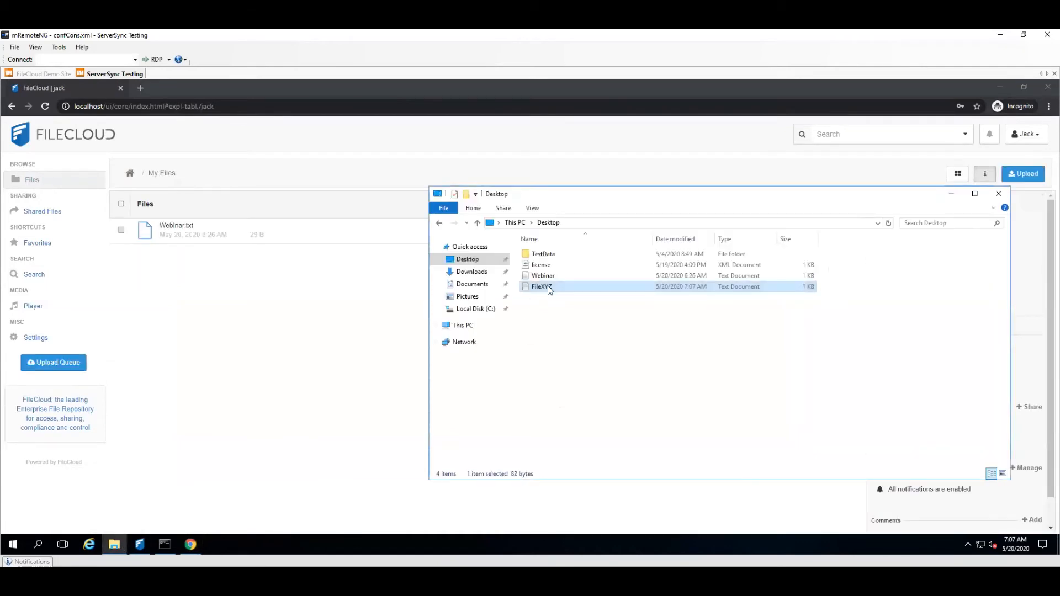
drag(593, 317, 293, 317)
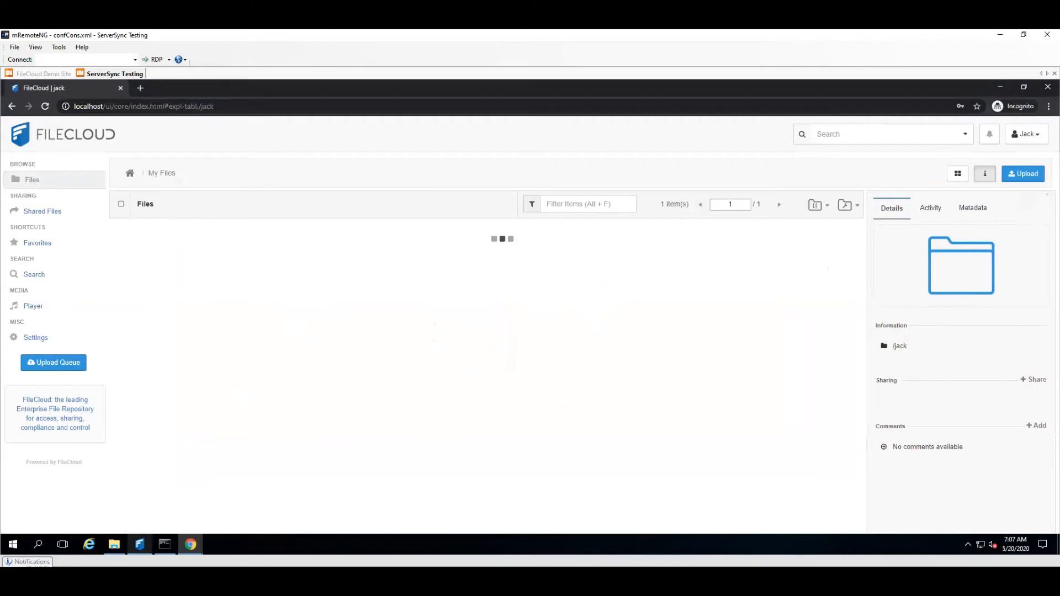
Step: Switch to the FileCloud admin portal and recheck the managed storage index status following the FileXYZ upload
mouse_move(139, 544)
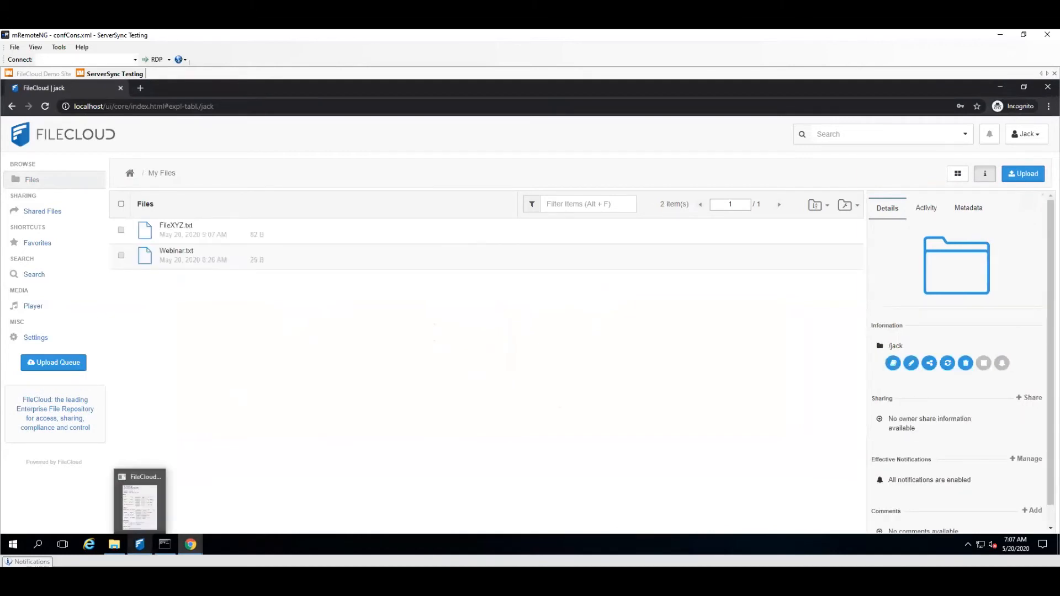
click(193, 544)
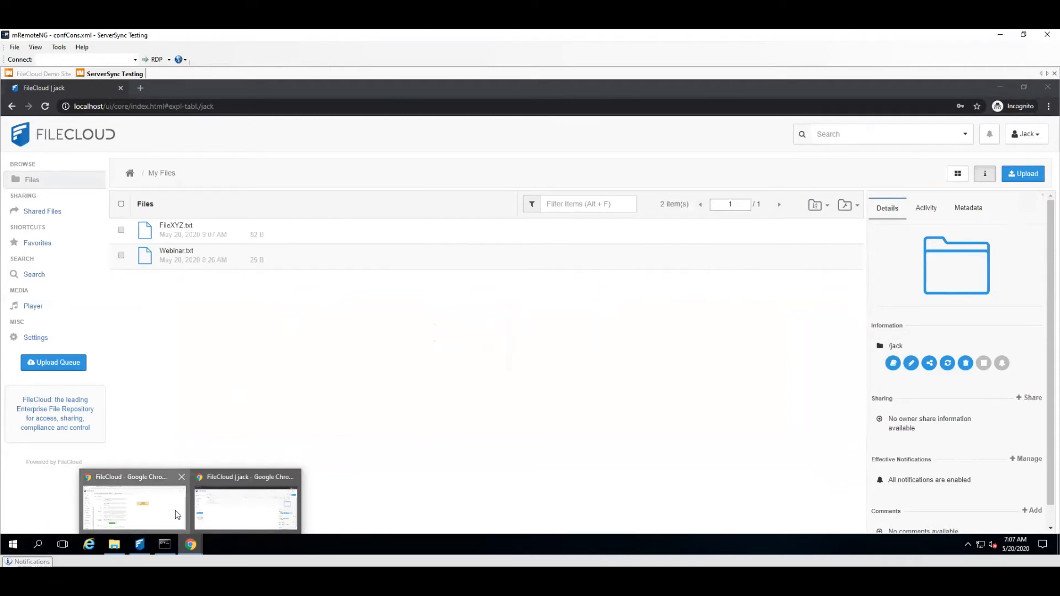
click(176, 512)
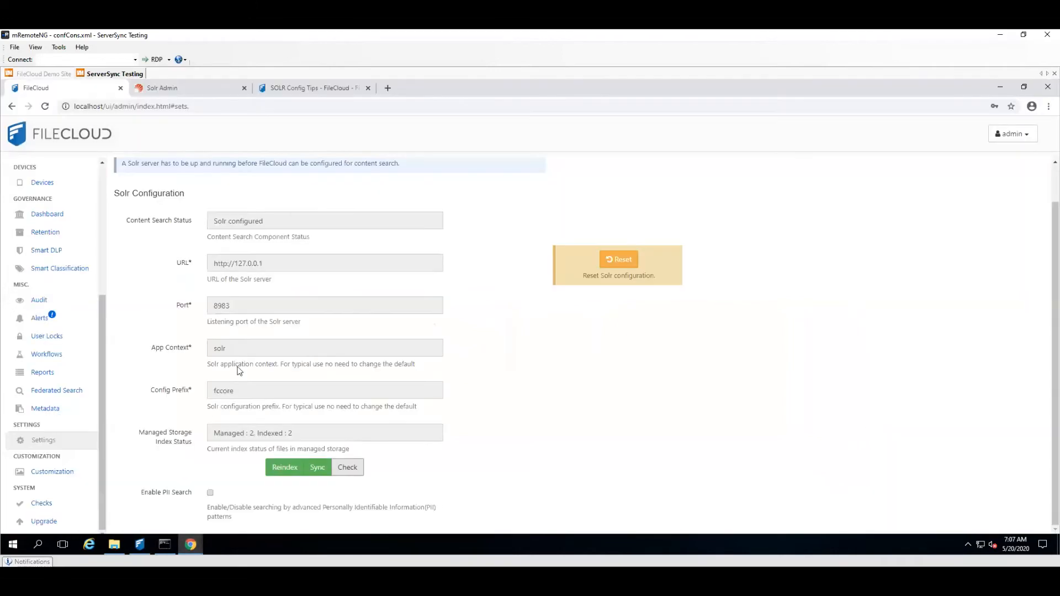
click(347, 467)
Step: Return to the user portal and run an advanced search for "webinar" across all scopes and paths
click(1006, 87)
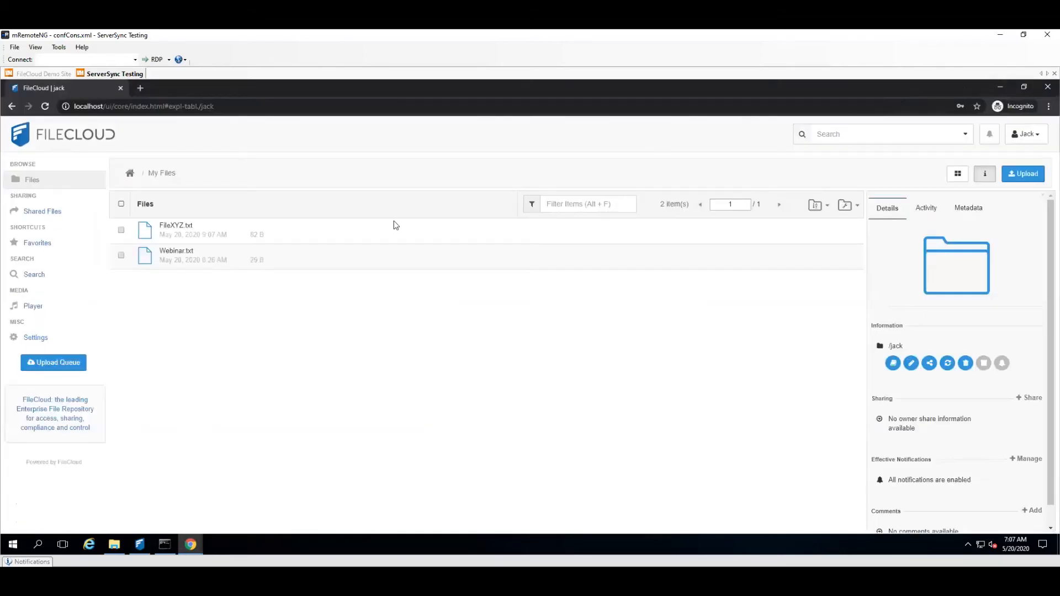
click(53, 276)
click(898, 133)
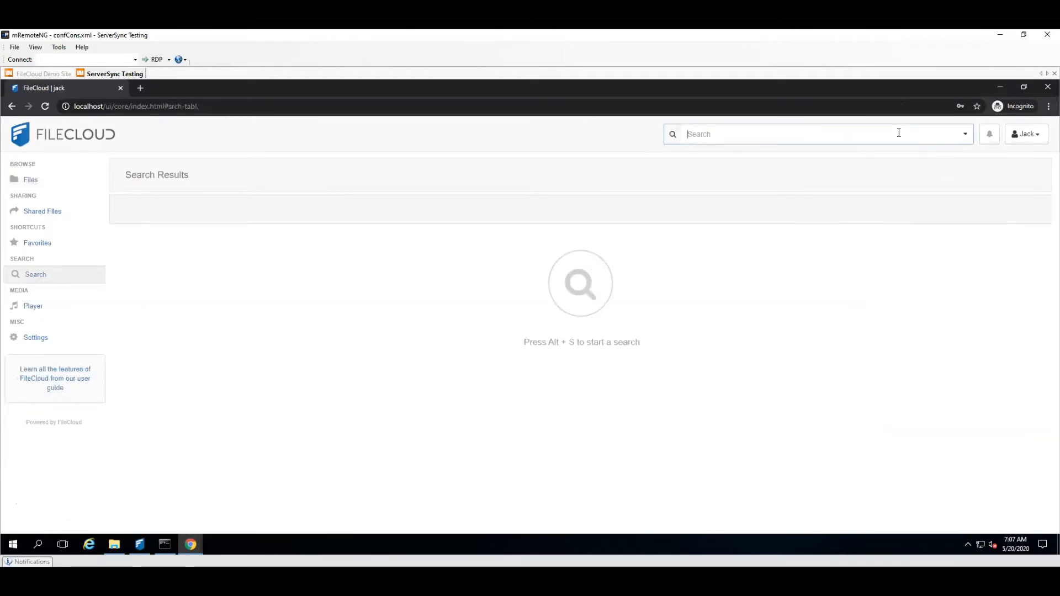
click(966, 136)
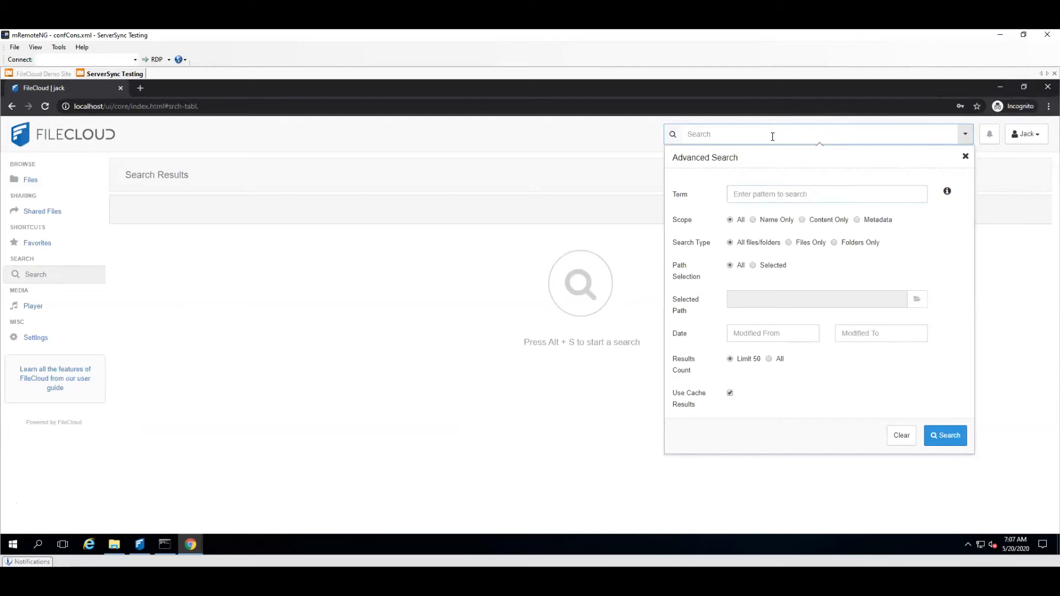
text(webinar)
key(Return)
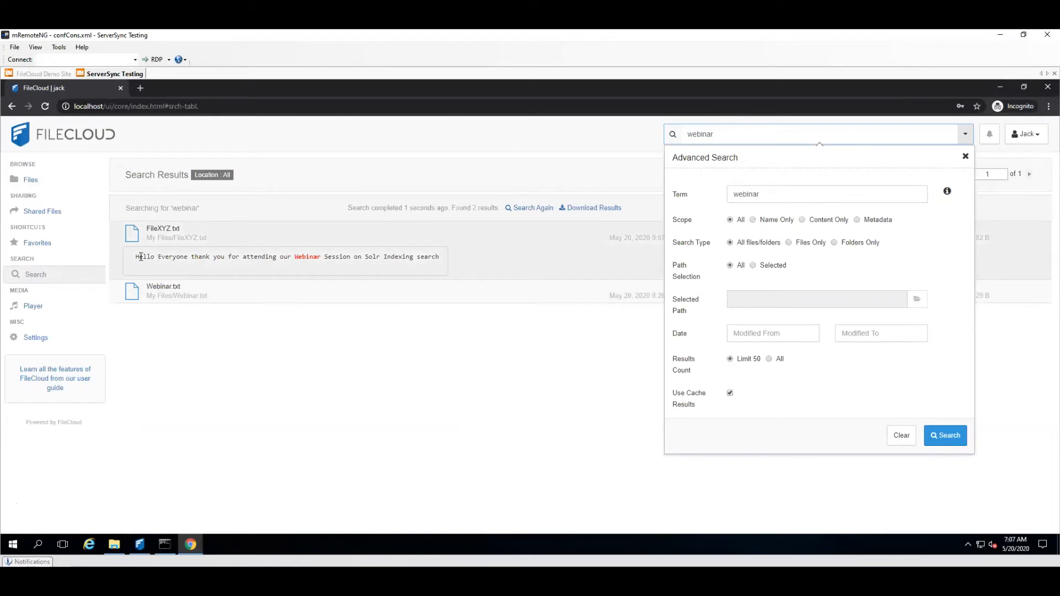
Step: Examine the content excerpt under the FileXYZ.txt search result and the highlighted search term in it
drag(137, 259, 293, 260)
click(297, 259)
drag(294, 258, 322, 259)
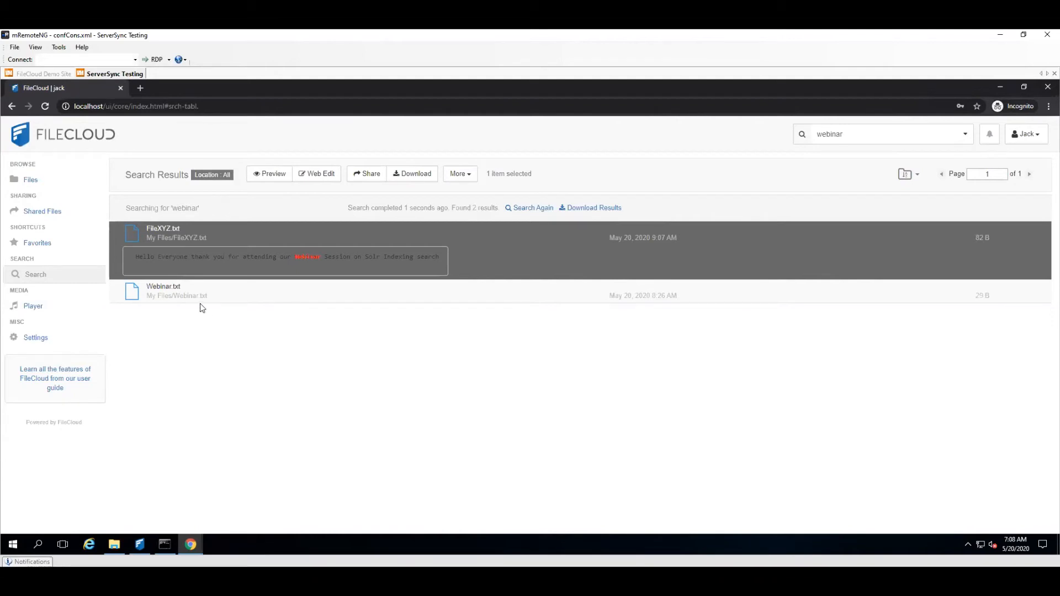
Step: Clear the search term, return to the My Files listing and minimize the user portal's browser window
click(845, 137)
key(BackSpace)
click(32, 181)
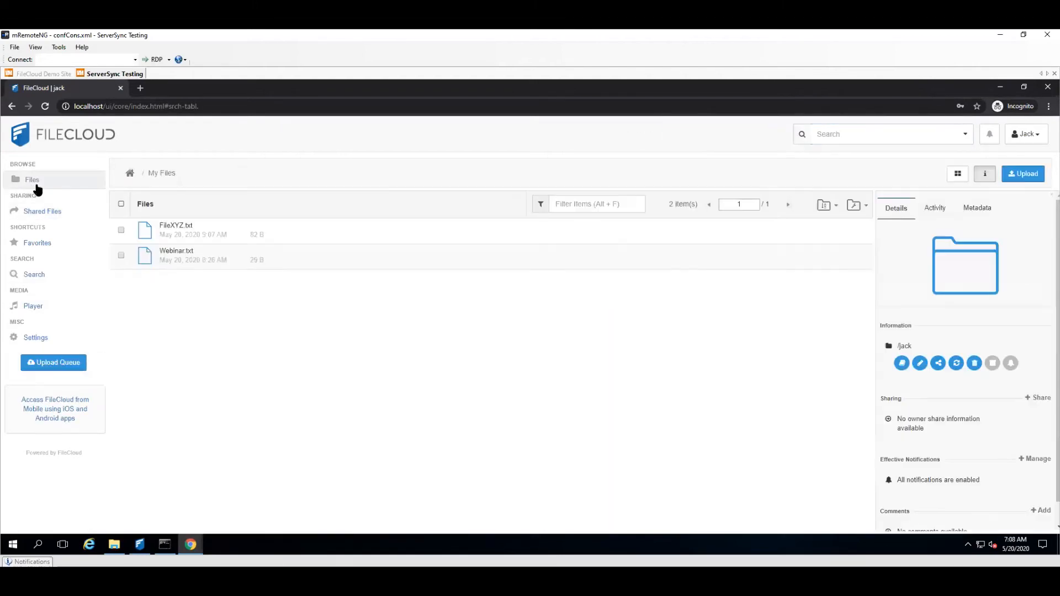
click(999, 86)
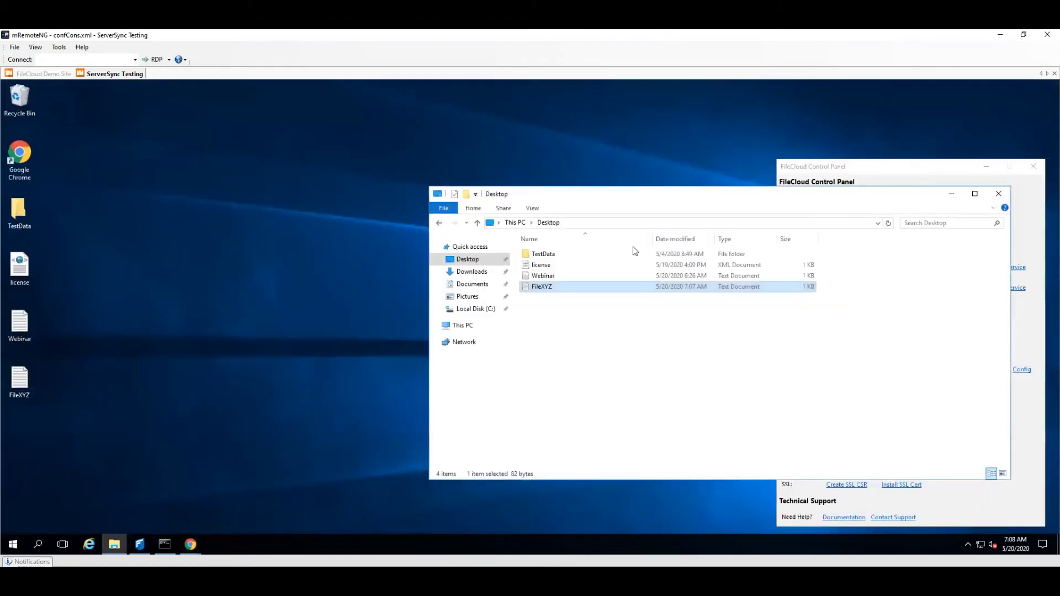
Step: Switch to the FileCloud admin portal window and open the Smart Classification page under Governance
click(185, 539)
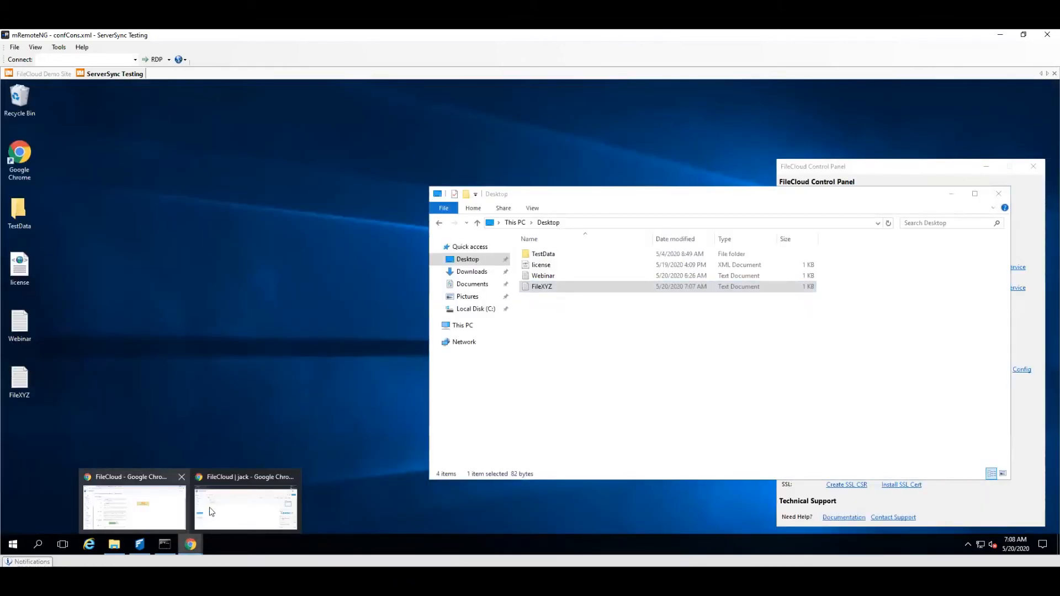
click(160, 506)
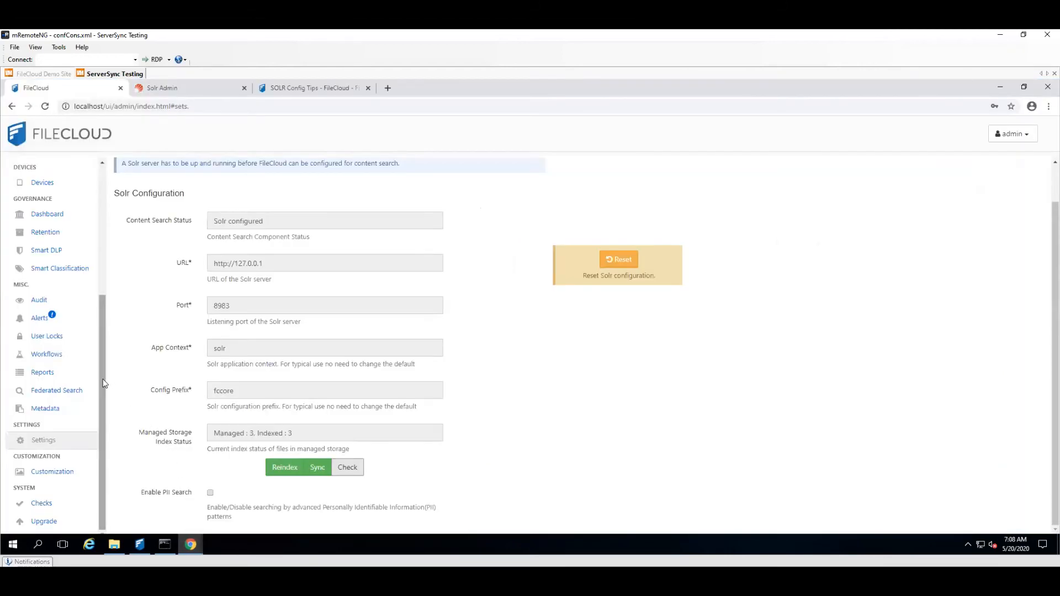
scroll(105, 373, up, 1)
scroll(107, 398, down, 1)
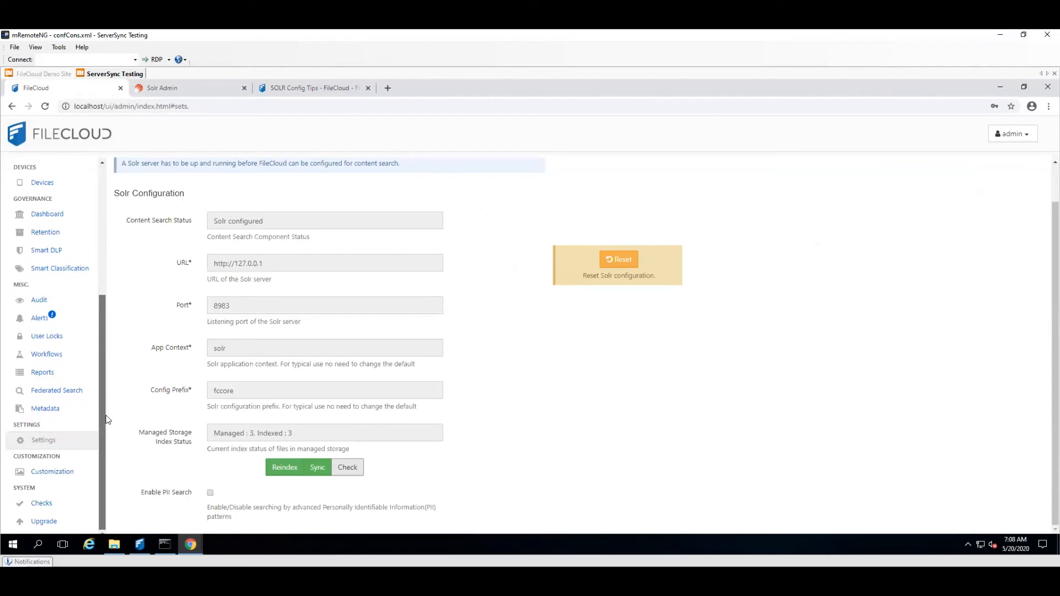
click(83, 269)
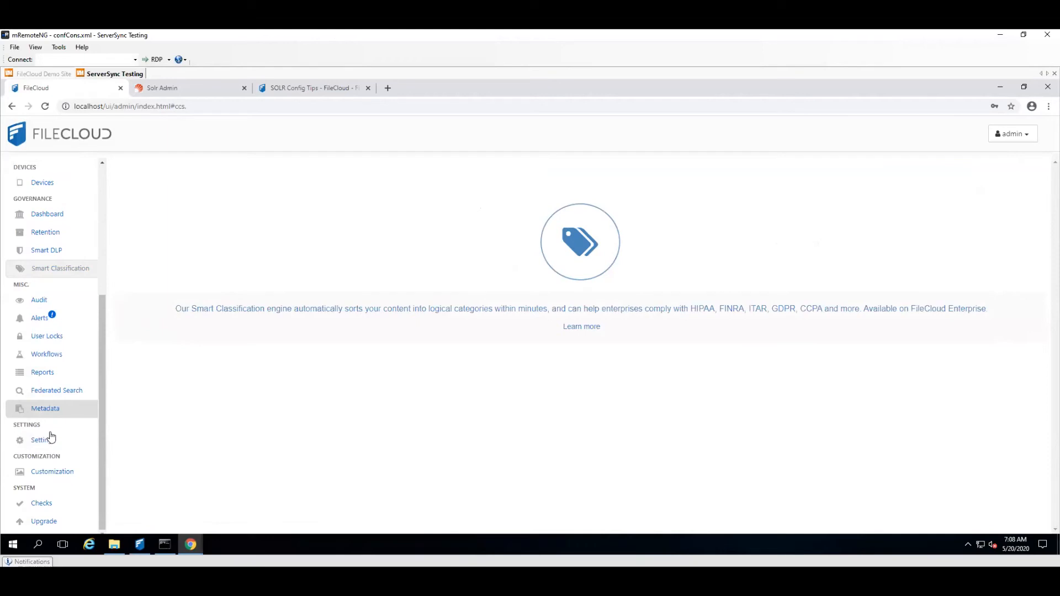
Step: View the general UI customization settings, followed by the list of managed metadata sets
double_click(66, 472)
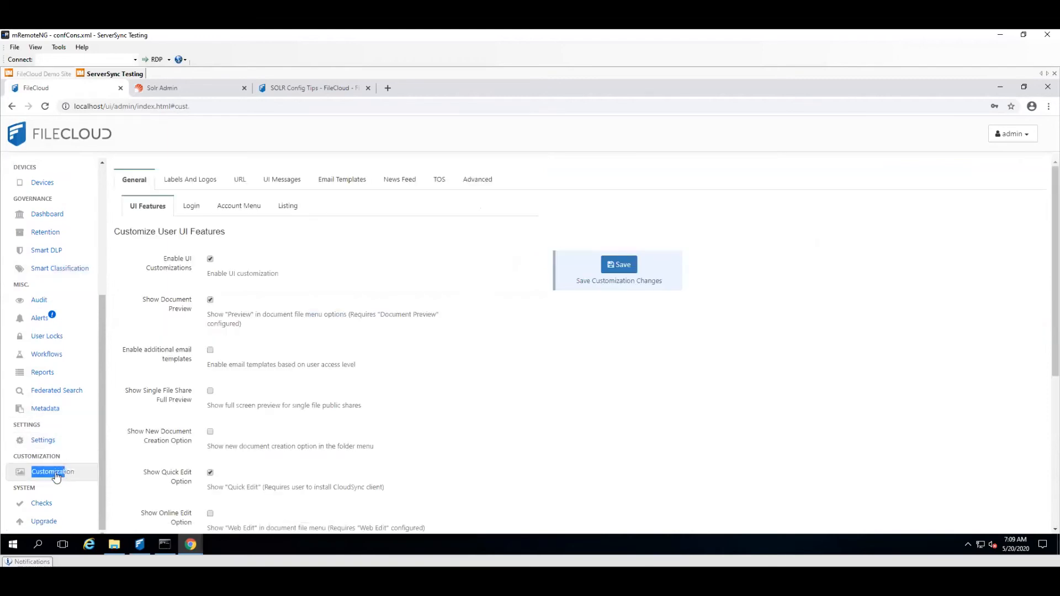
click(81, 409)
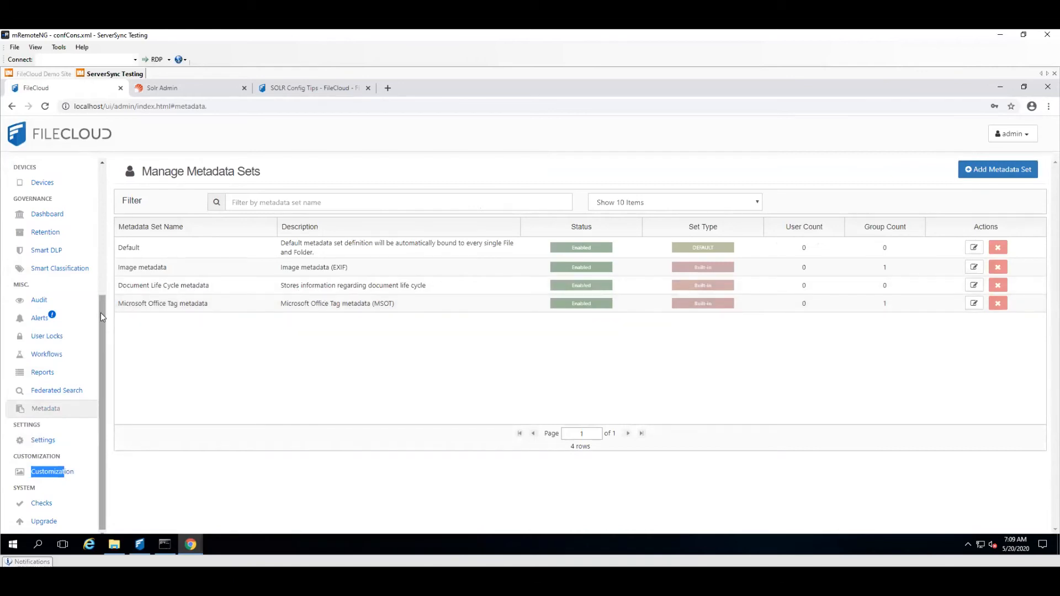
drag(100, 312, 101, 310)
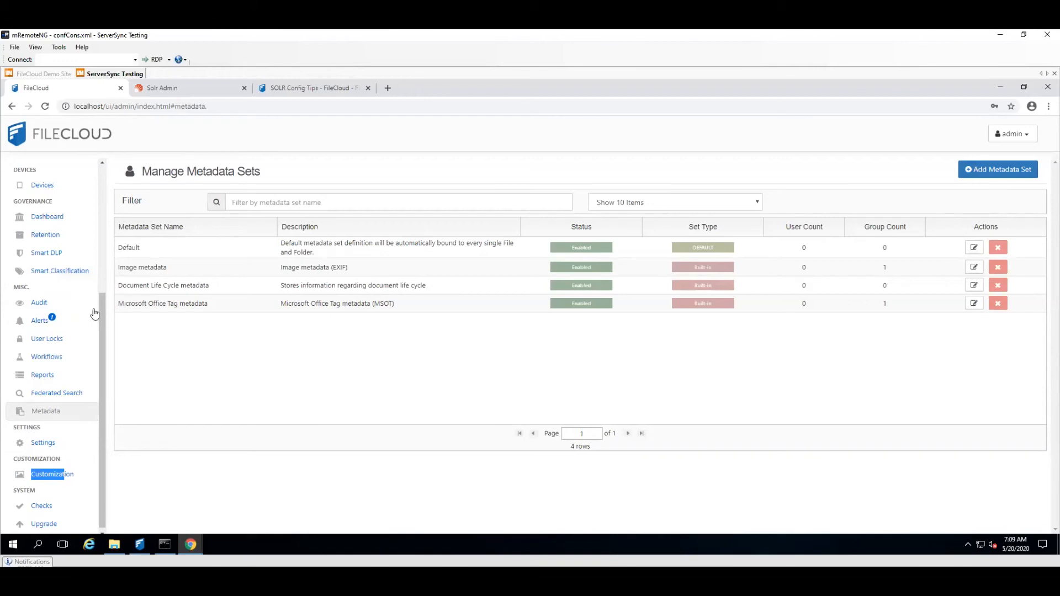
drag(102, 317, 103, 309)
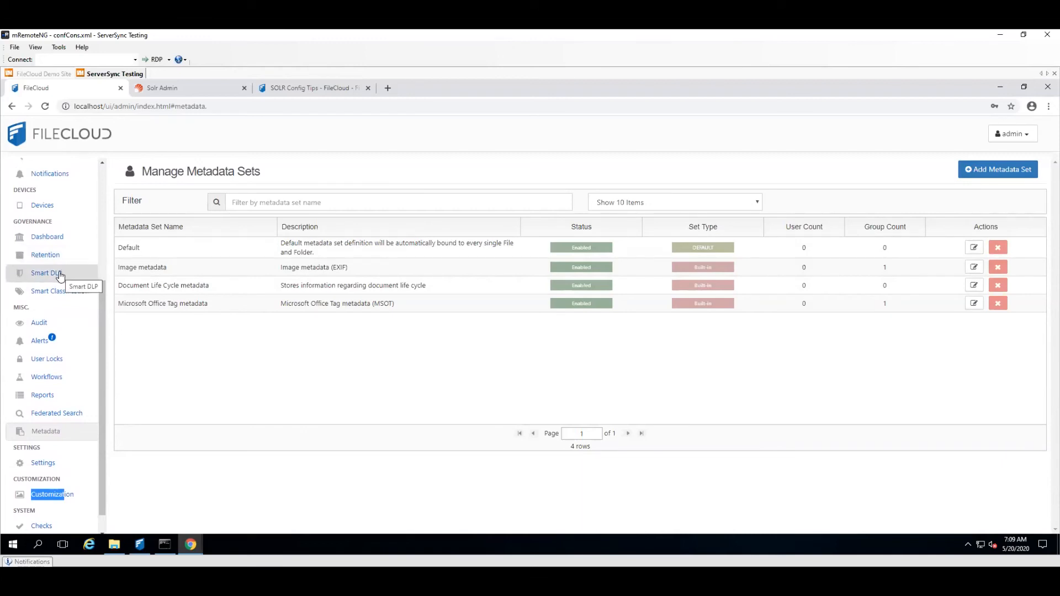
scroll(108, 336, down, 1)
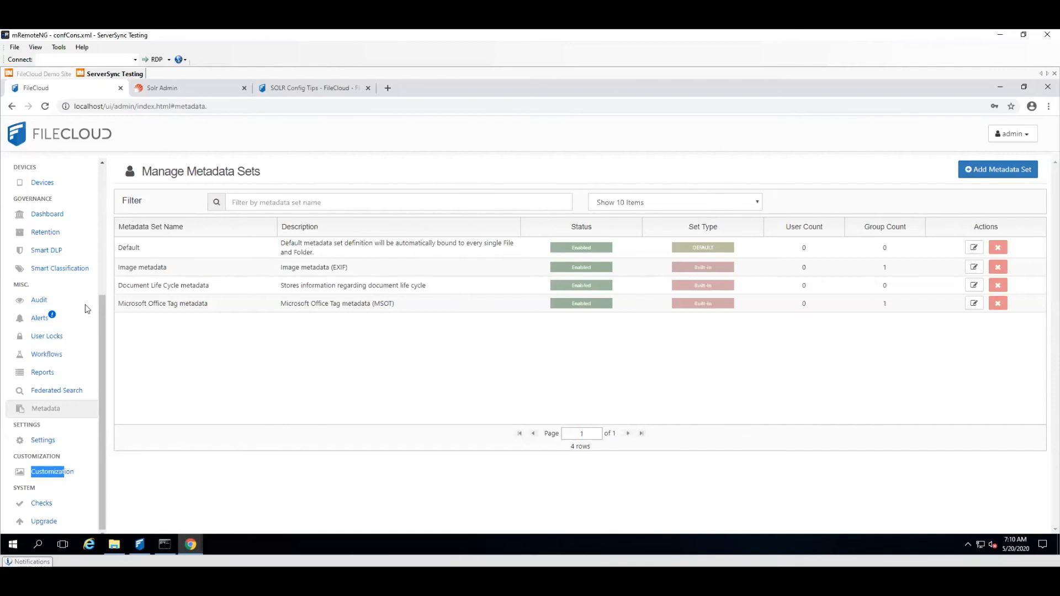
scroll(105, 319, up, 1)
scroll(117, 221, up, 4)
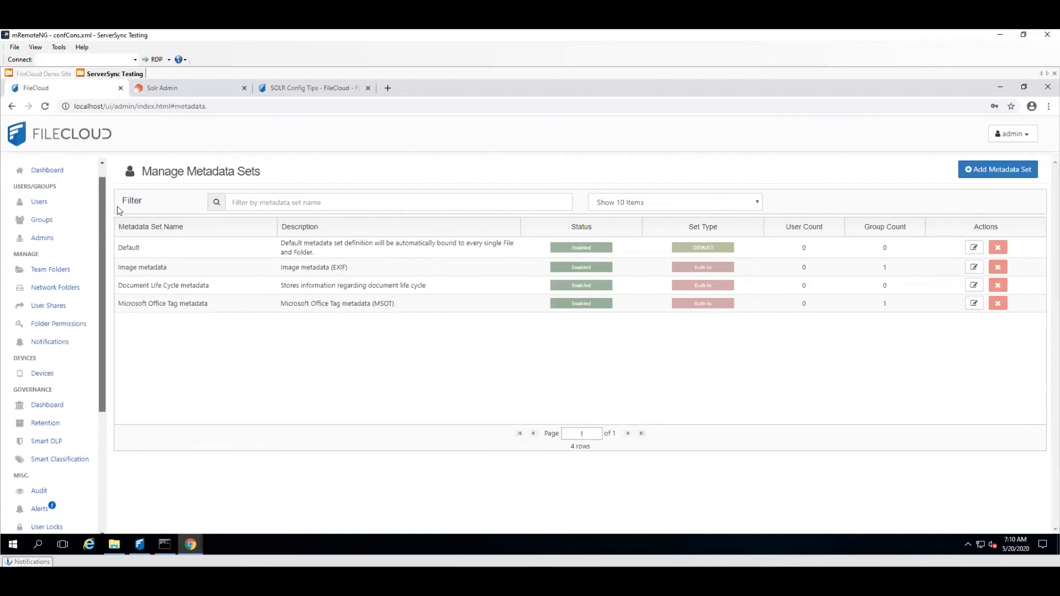
Step: Bring up the FileCloud Control Panel, check the fccore core page in Solr Admin, and return to the admin portal
click(139, 545)
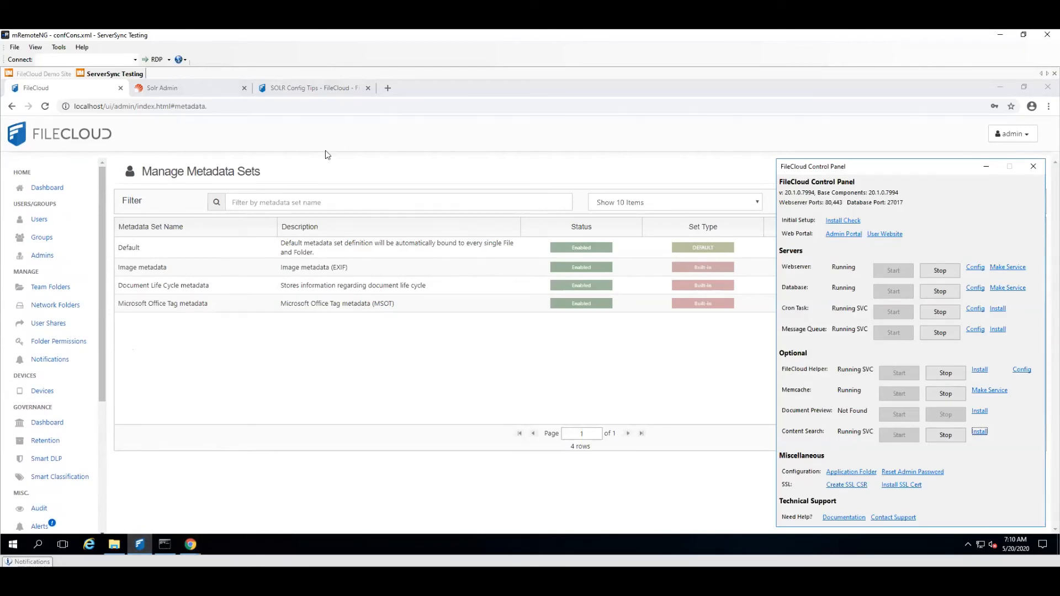
drag(876, 165, 875, 160)
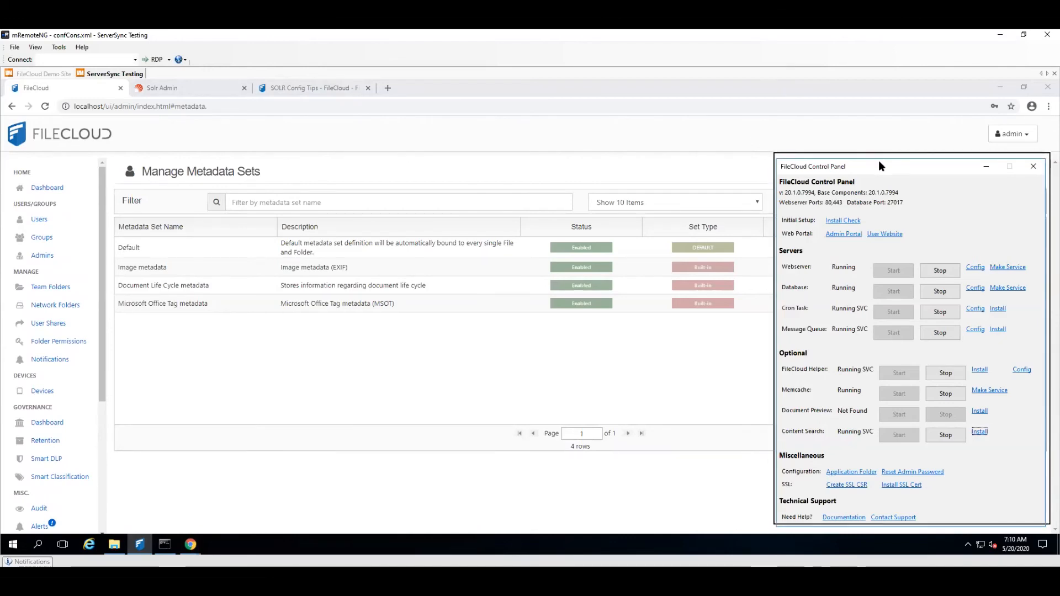
click(149, 92)
click(149, 91)
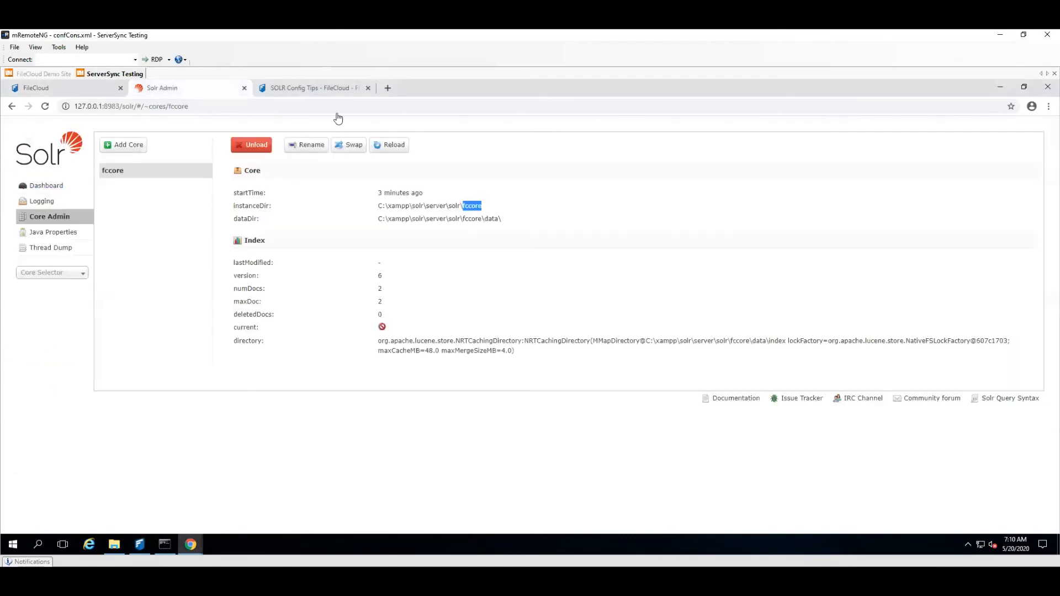
click(85, 88)
drag(105, 333, 109, 349)
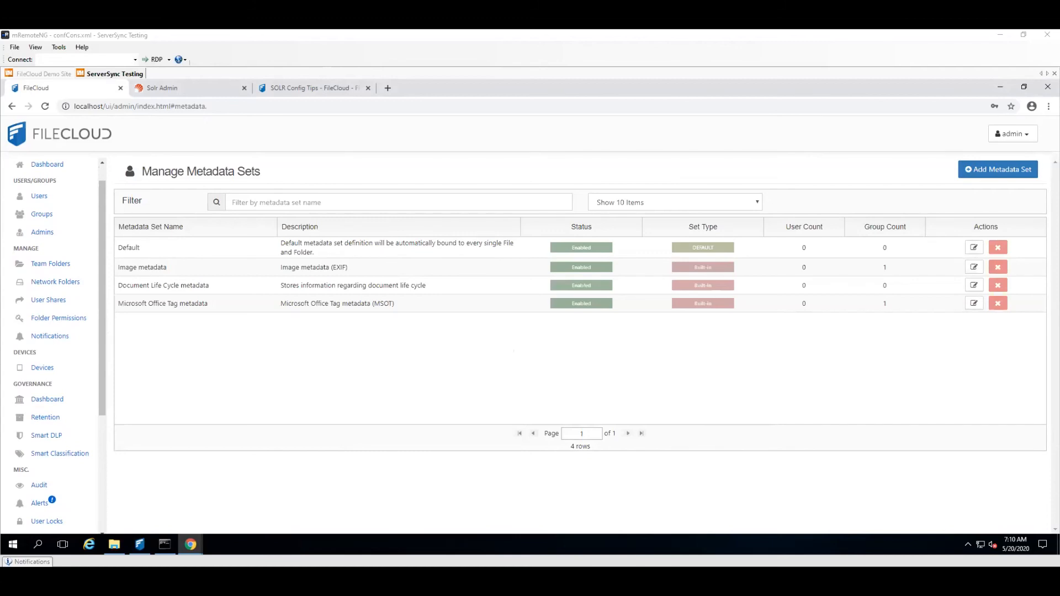
Step: Switch to the slide presentation and show the "Questions?" slide
key(alt+Tab)
click(700, 422)
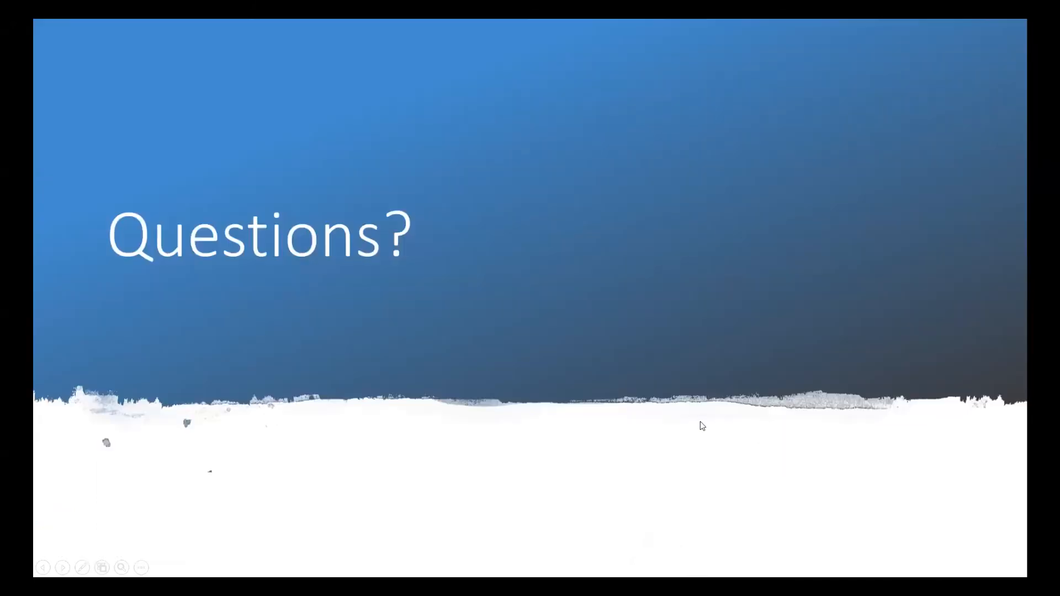